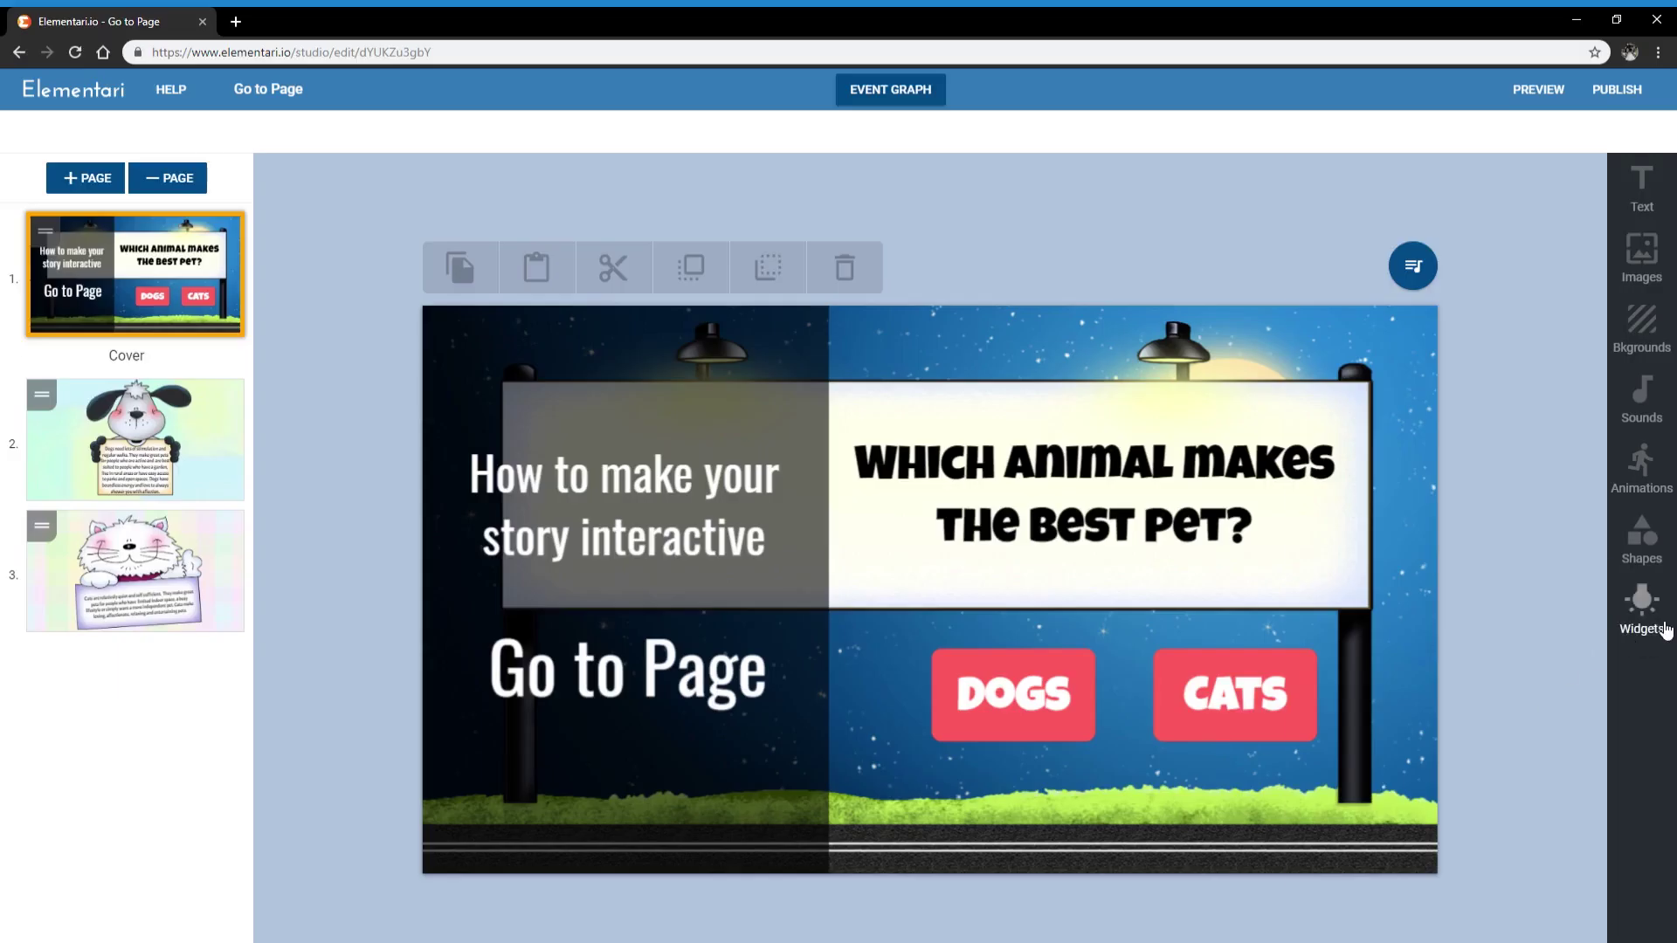
Look through the Widgets panel's available objects, then close it again
{"action": "left_click", "coordinate": [1664, 629]}
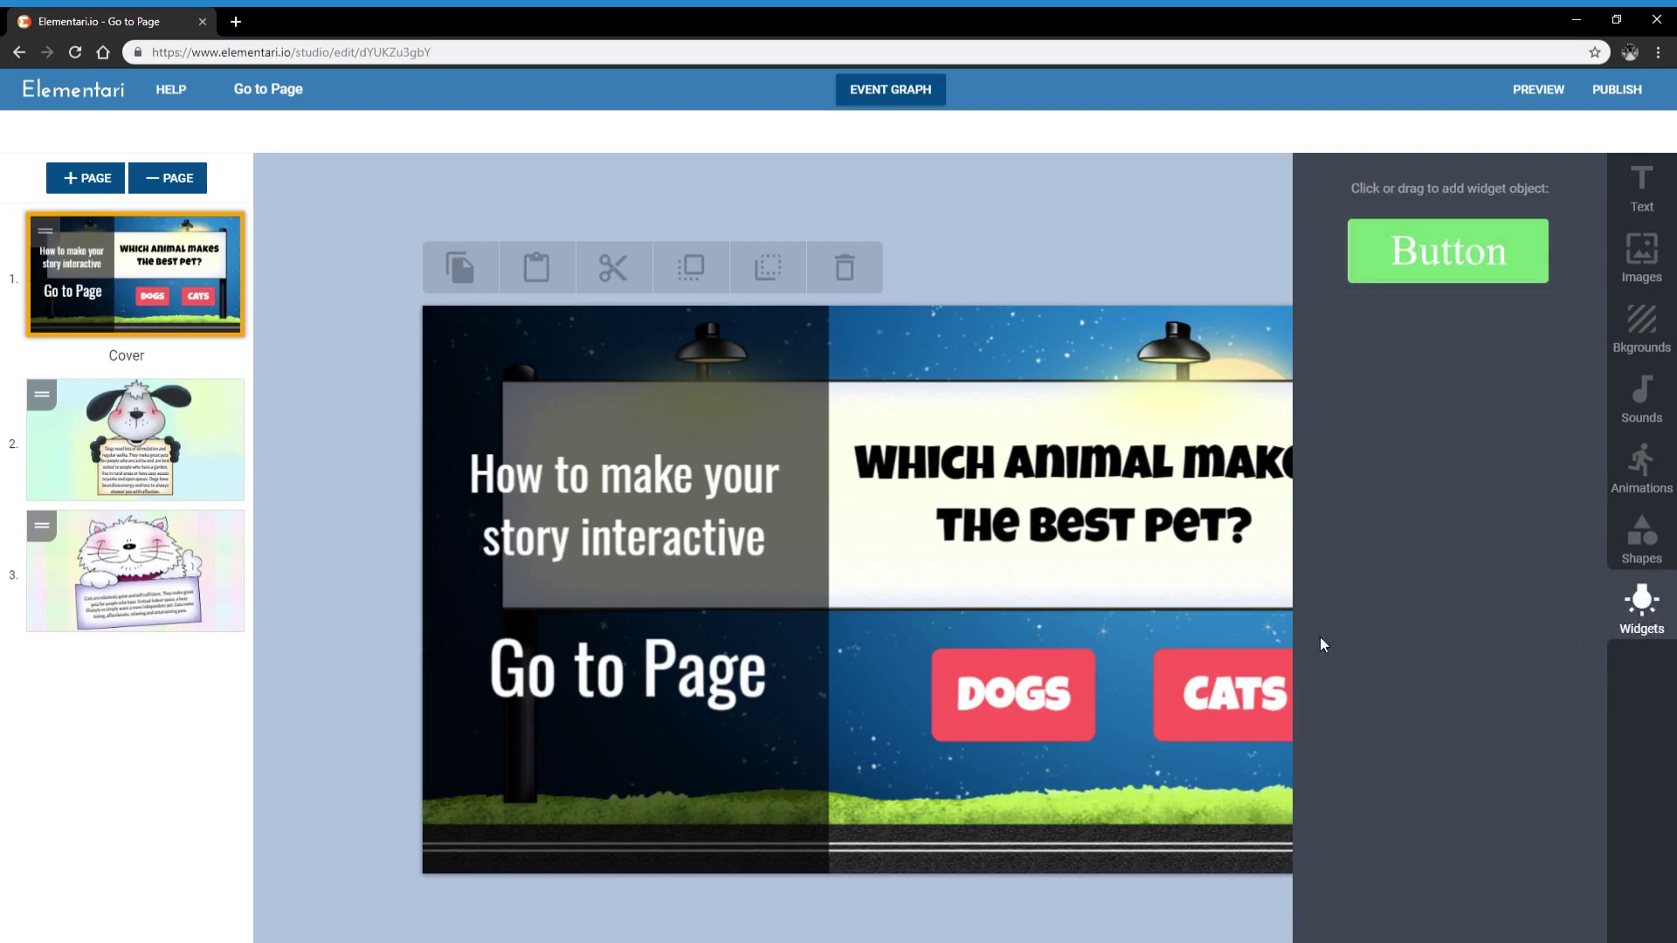
{"action": "left_click", "coordinate": [1255, 632]}
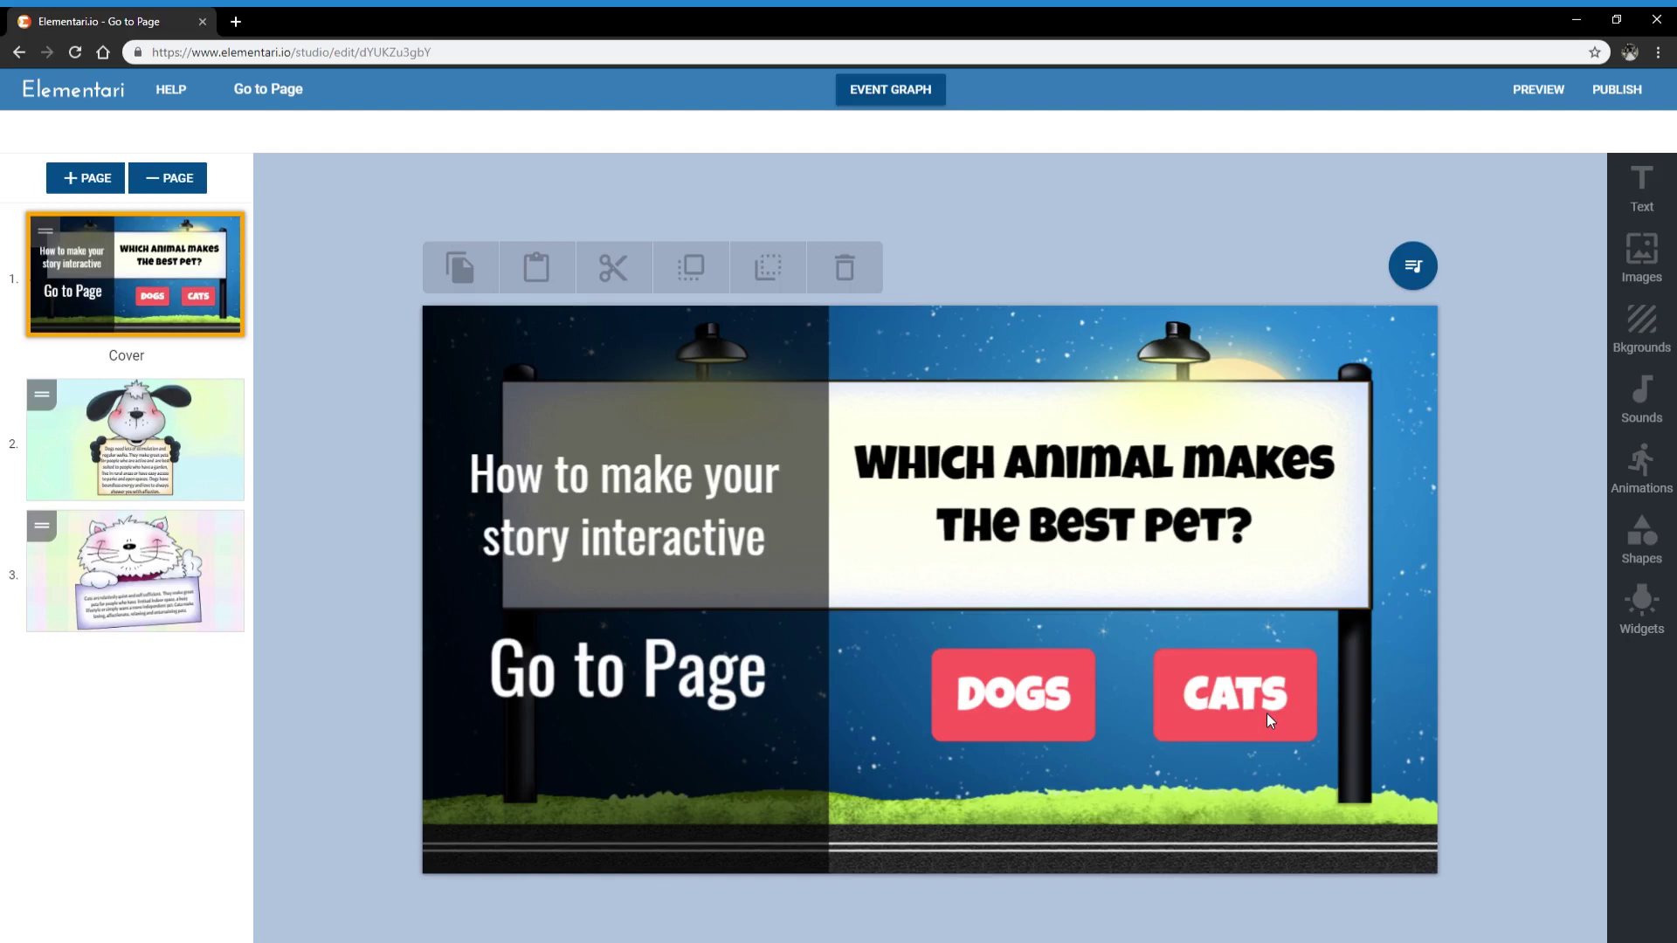
Switch to the cover's event graph and add two On Click event blocks
{"action": "left_click", "coordinate": [897, 97]}
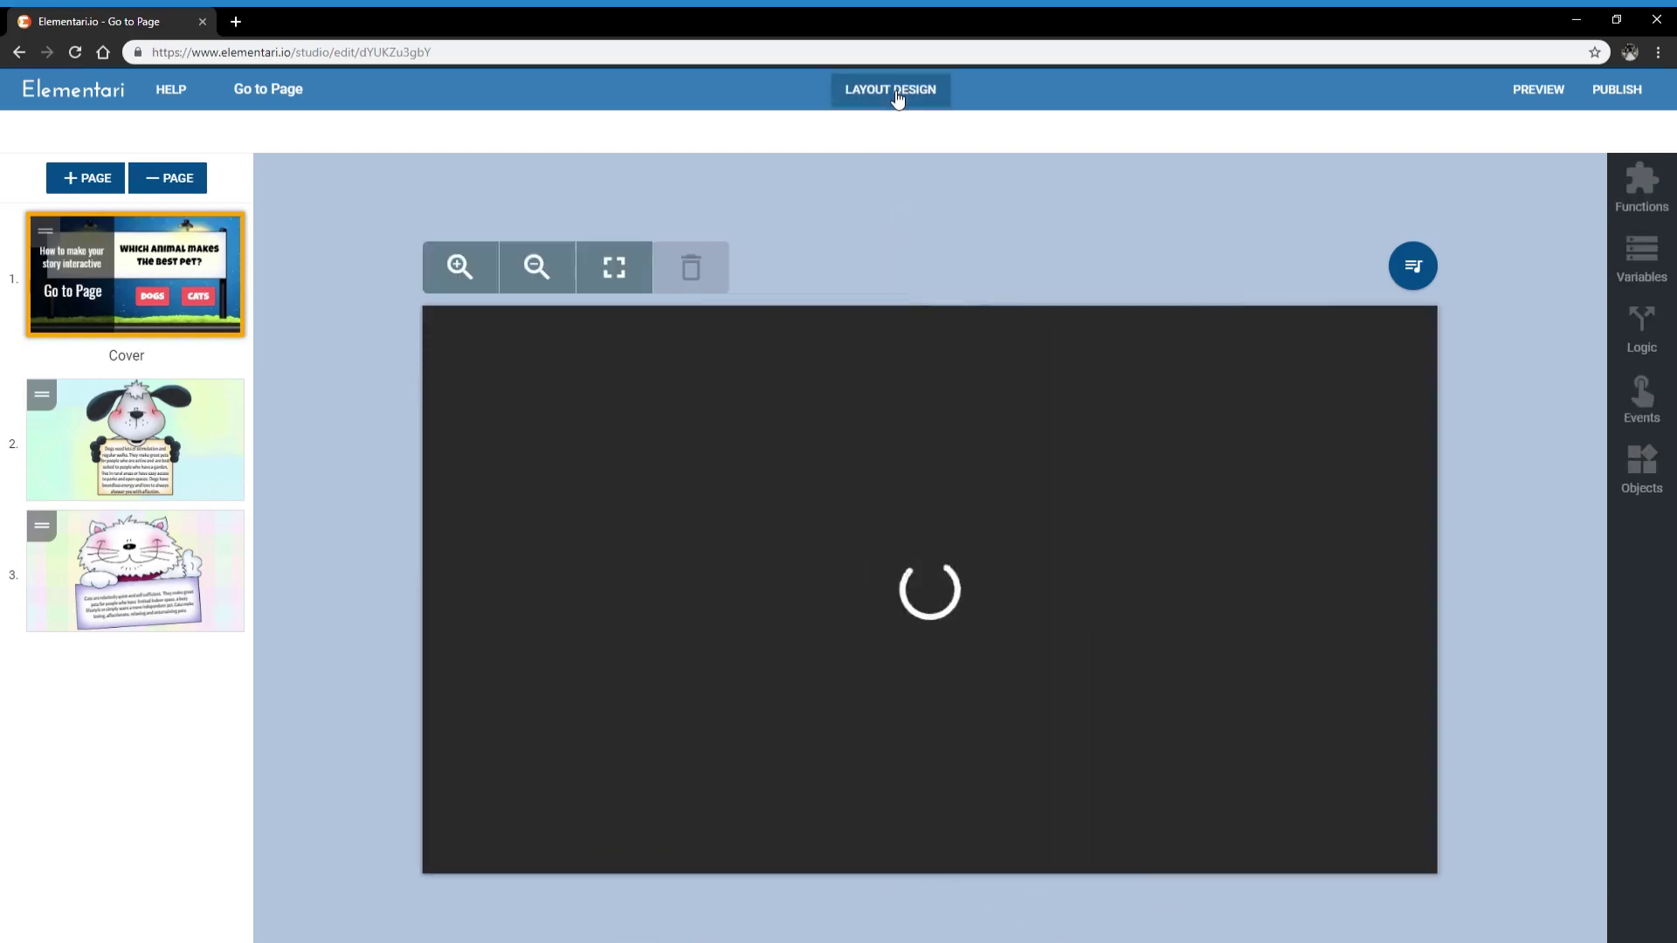
{"action": "left_click", "coordinate": [1653, 402]}
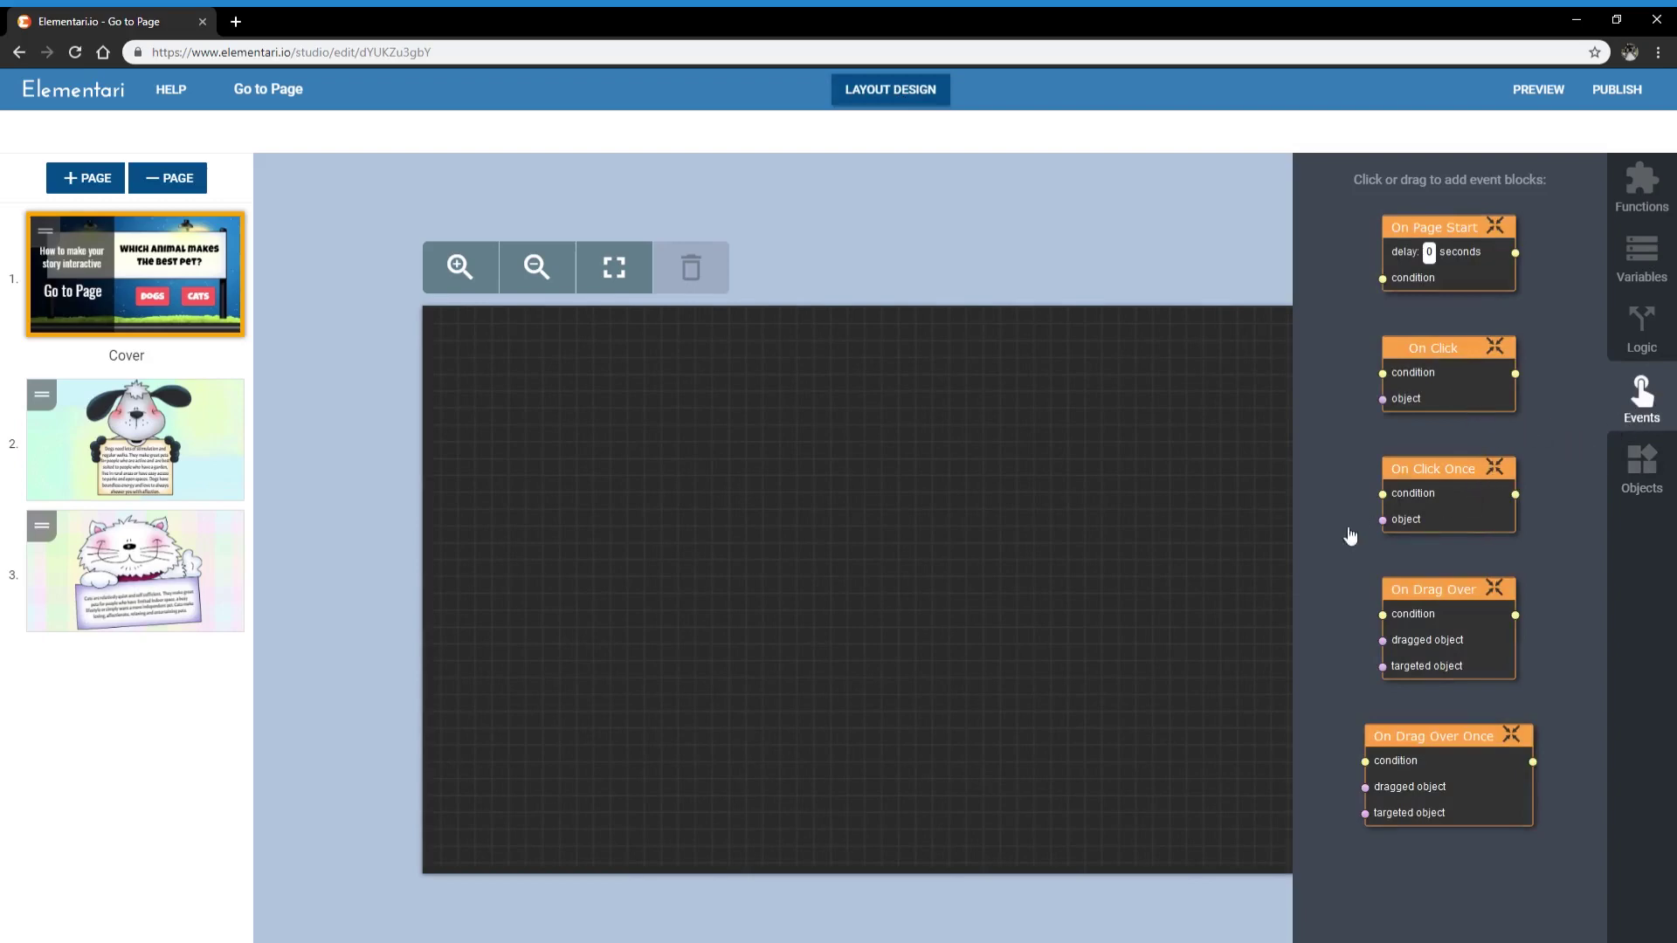
{"action": "left_click_drag", "start_coordinate": [1463, 373], "coordinate": [718, 393]}
{"action": "left_click_drag", "start_coordinate": [1467, 389], "coordinate": [1292, 441]}
{"action": "left_click", "coordinate": [999, 561]}
{"action": "left_click_drag", "start_coordinate": [784, 427], "coordinate": [648, 413]}
{"action": "left_click_drag", "start_coordinate": [1272, 445], "coordinate": [1108, 400]}
Add the DOGS and CATS button objects to the event graph
{"action": "left_click", "coordinate": [1642, 469]}
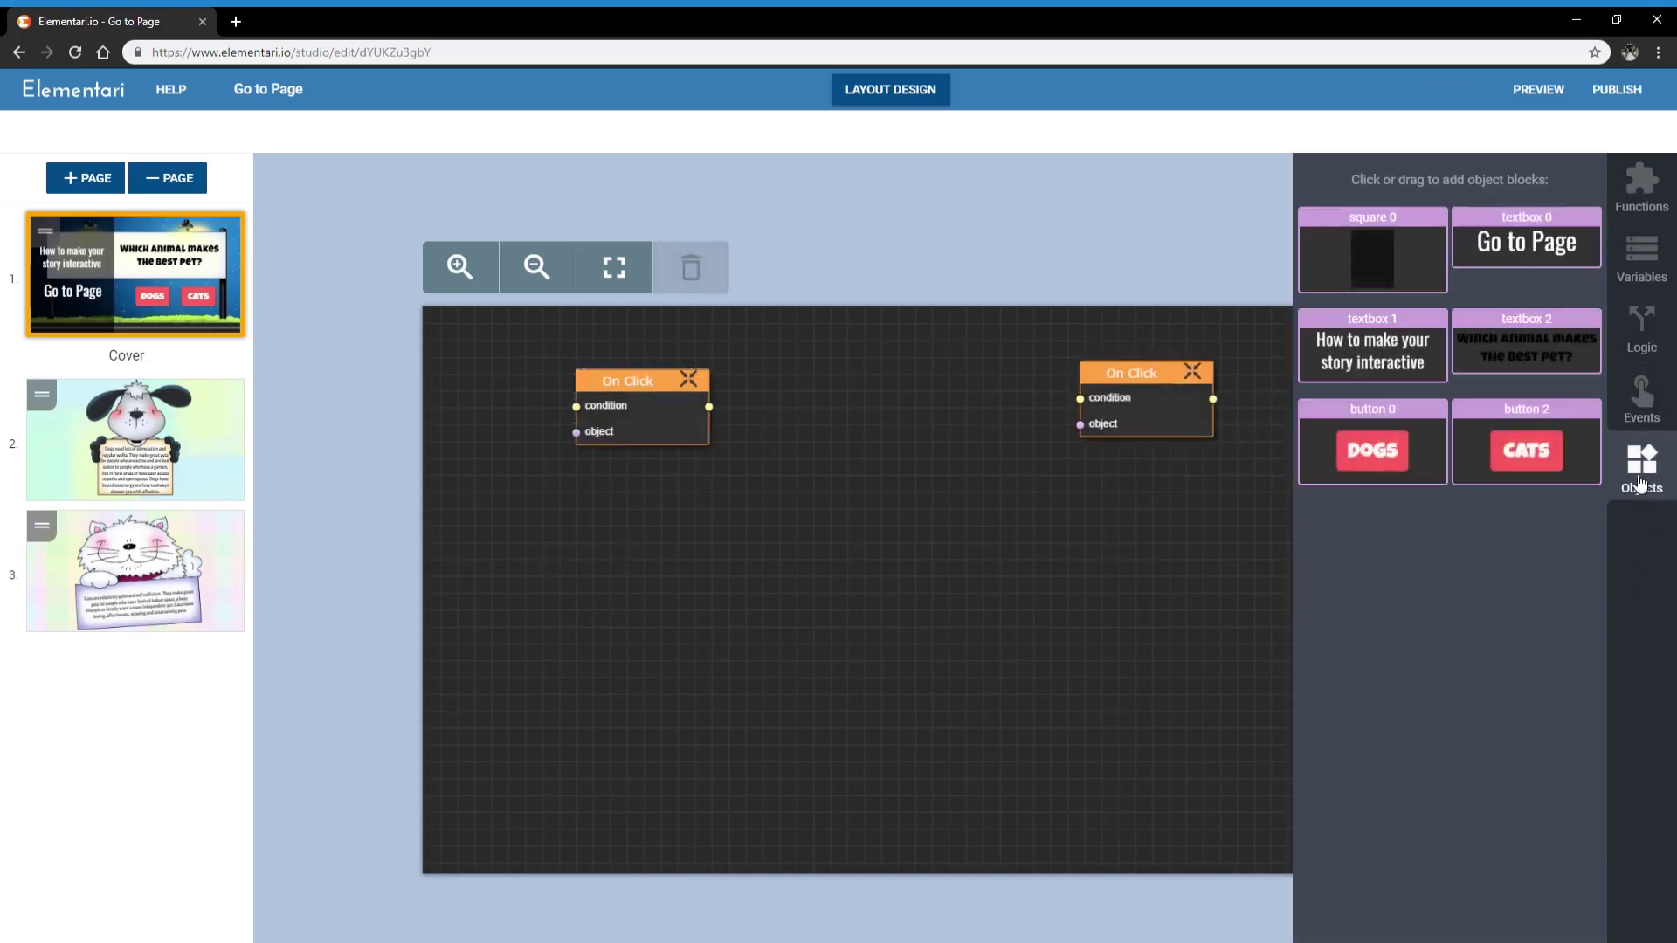
{"action": "left_click_drag", "start_coordinate": [1360, 458], "coordinate": [662, 549]}
{"action": "left_click_drag", "start_coordinate": [1526, 450], "coordinate": [940, 600]}
{"action": "left_click", "coordinate": [748, 578]}
{"action": "left_click_drag", "start_coordinate": [749, 578], "coordinate": [567, 570]}
Wire the DOGS button to the first On Click and CATS to the second
{"action": "left_click_drag", "start_coordinate": [627, 425], "coordinate": [666, 428]}
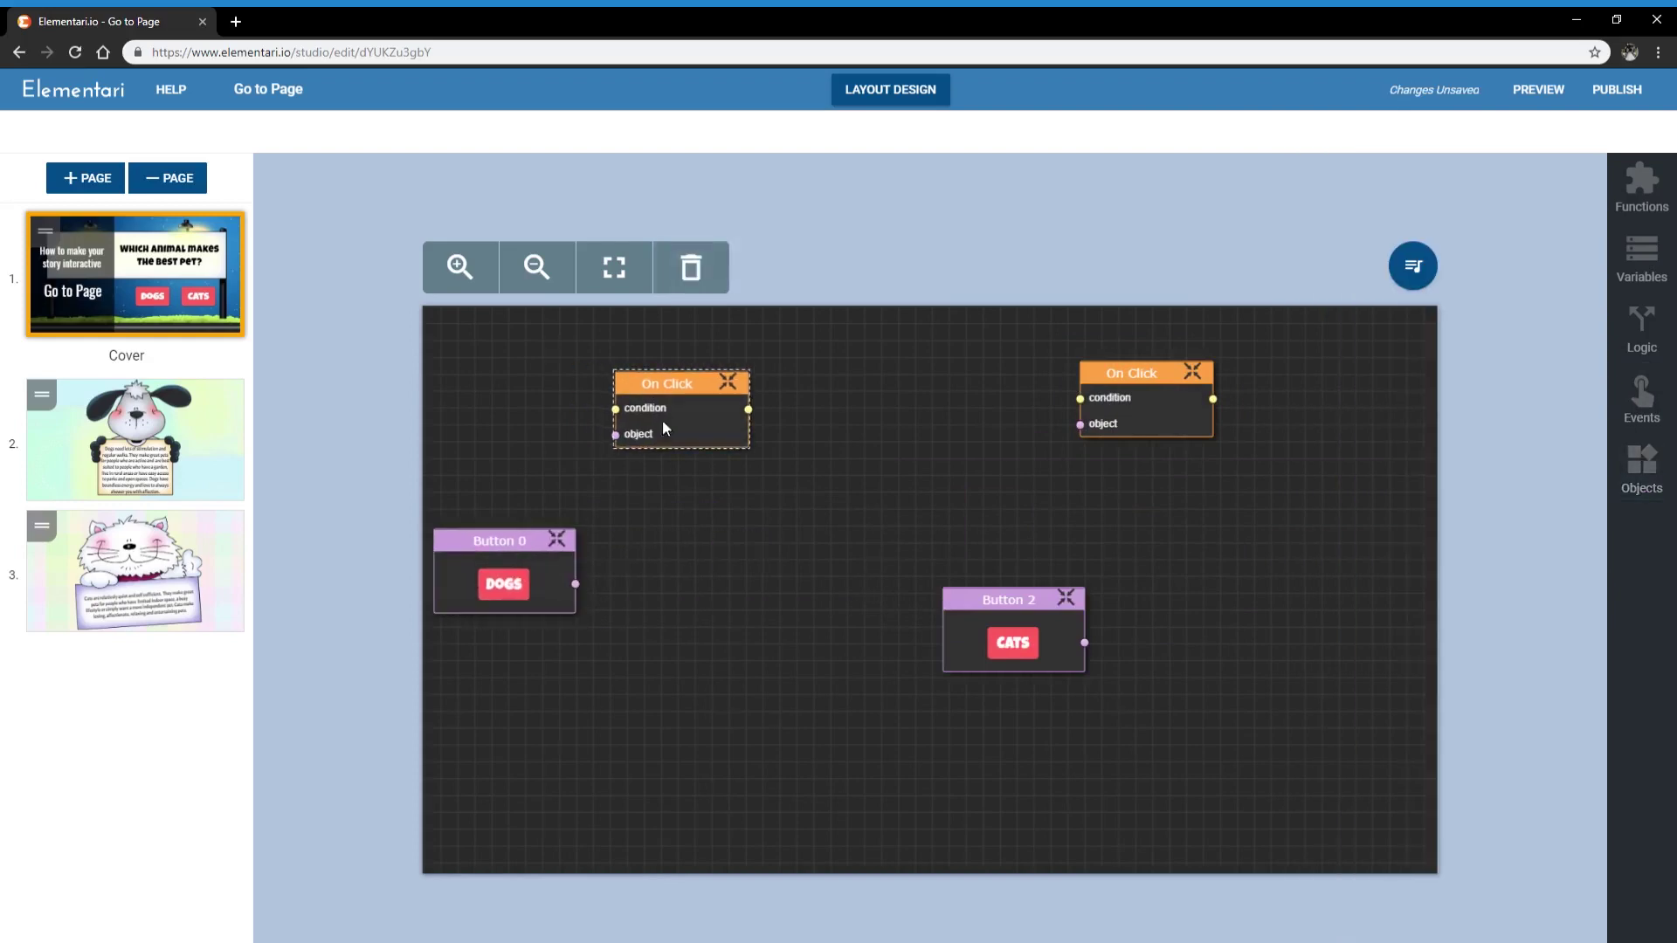
{"action": "left_click_drag", "start_coordinate": [576, 583], "coordinate": [616, 434]}
{"action": "left_click_drag", "start_coordinate": [1084, 643], "coordinate": [1081, 424]}
{"action": "left_click_drag", "start_coordinate": [1021, 630], "coordinate": [945, 622]}
{"action": "left_click", "coordinate": [1151, 443]}
{"action": "left_click_drag", "start_coordinate": [1151, 443], "coordinate": [1146, 495]}
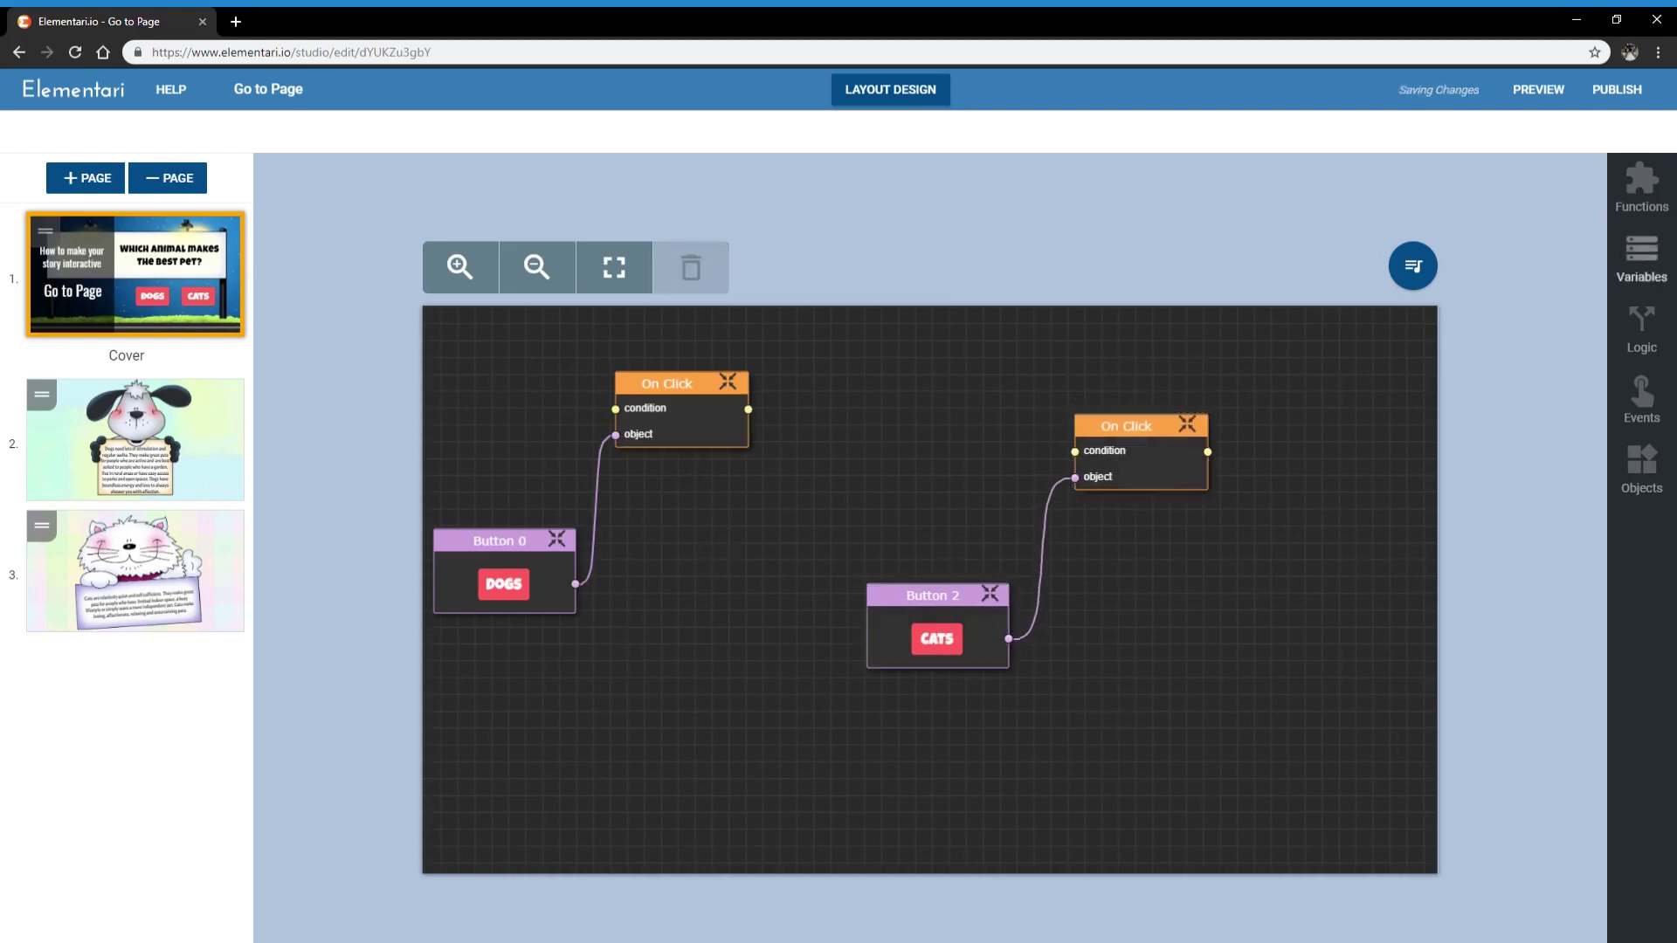
Add two Go To Page blocks, placing one beside each On Click block
{"action": "left_click", "coordinate": [1669, 194]}
{"action": "scroll", "coordinate": [1534, 571], "scroll_direction": "down", "scroll_amount": 5}
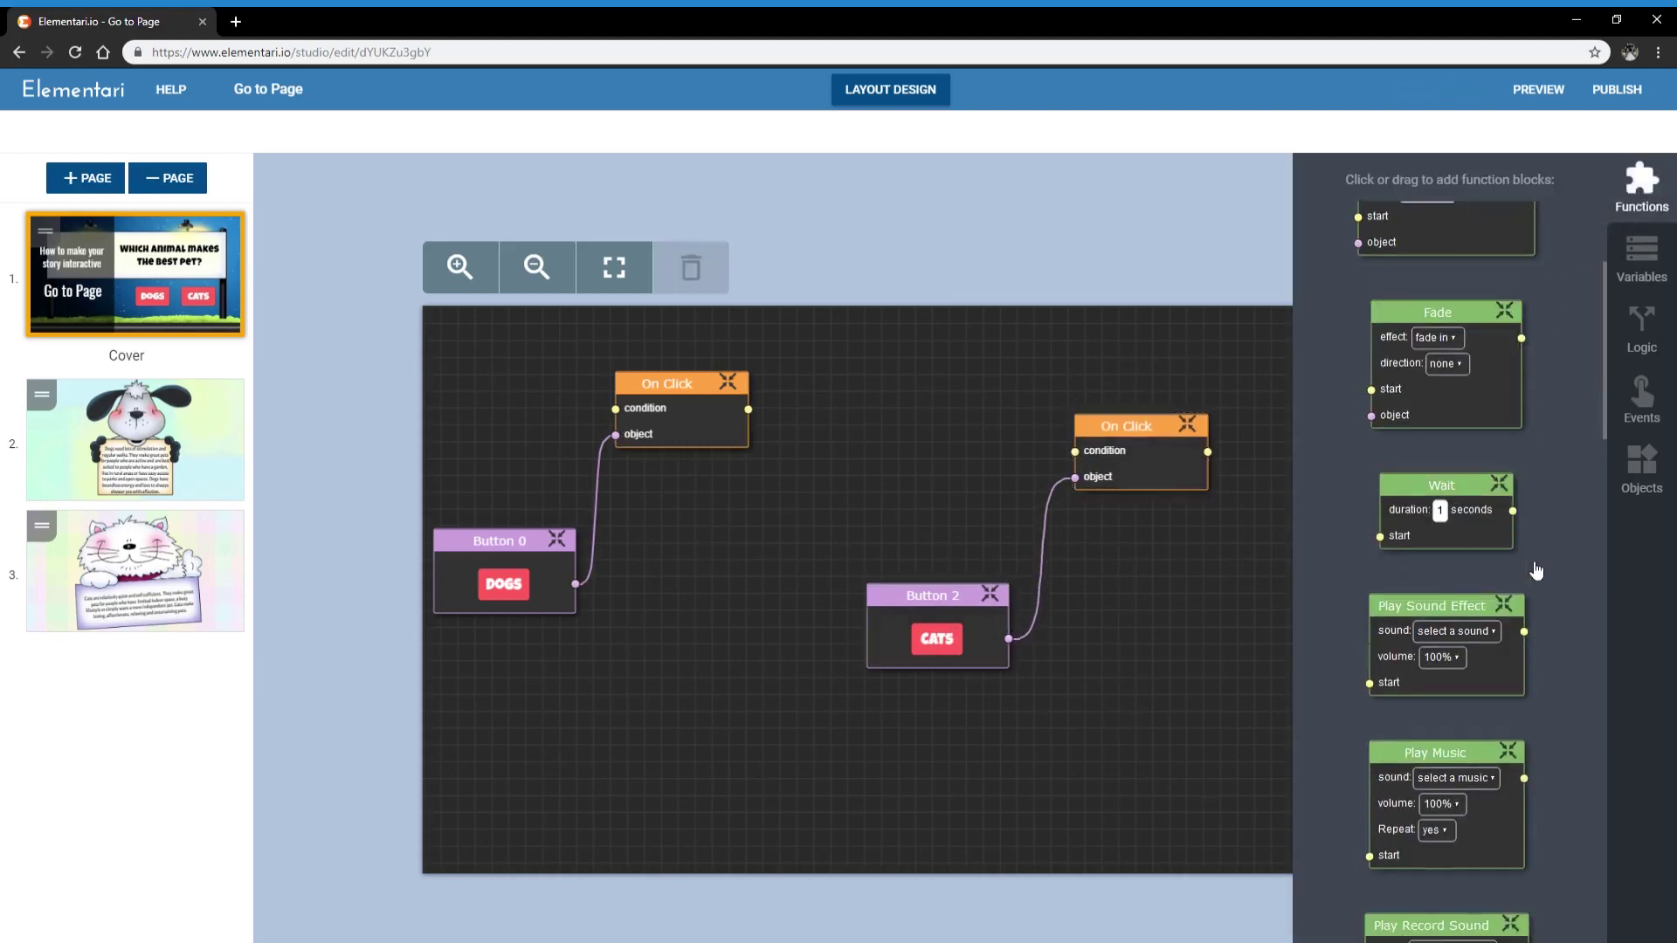
{"action": "scroll", "coordinate": [1536, 571], "scroll_direction": "down", "scroll_amount": 6}
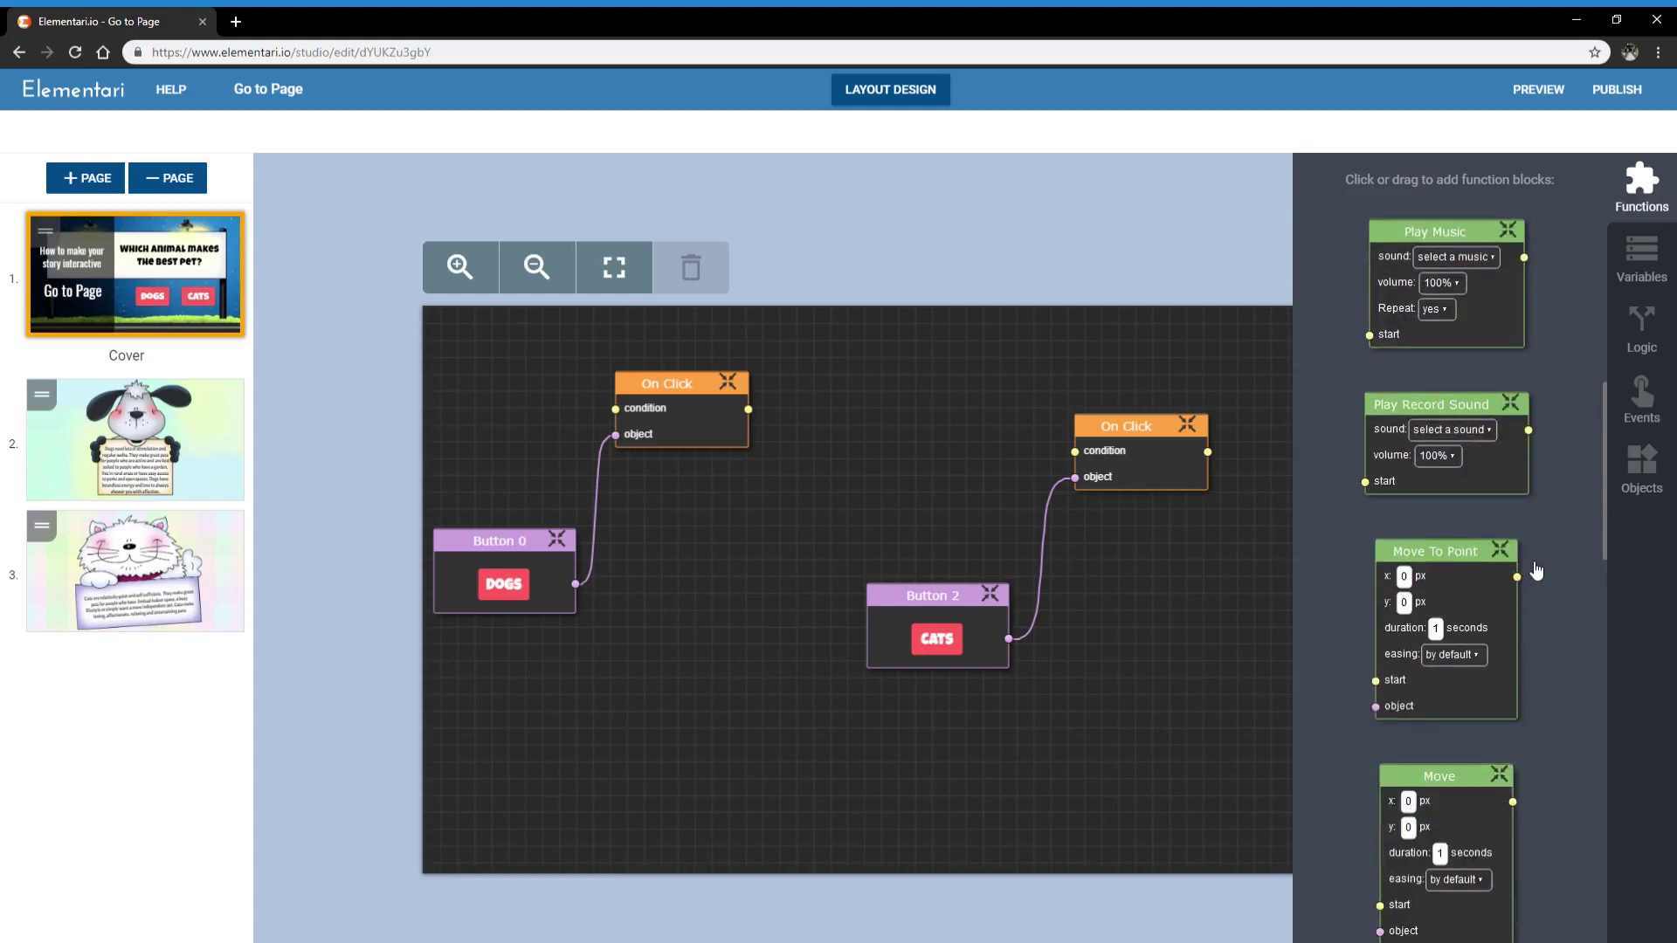
{"action": "scroll", "coordinate": [1536, 571], "scroll_direction": "down", "scroll_amount": 10}
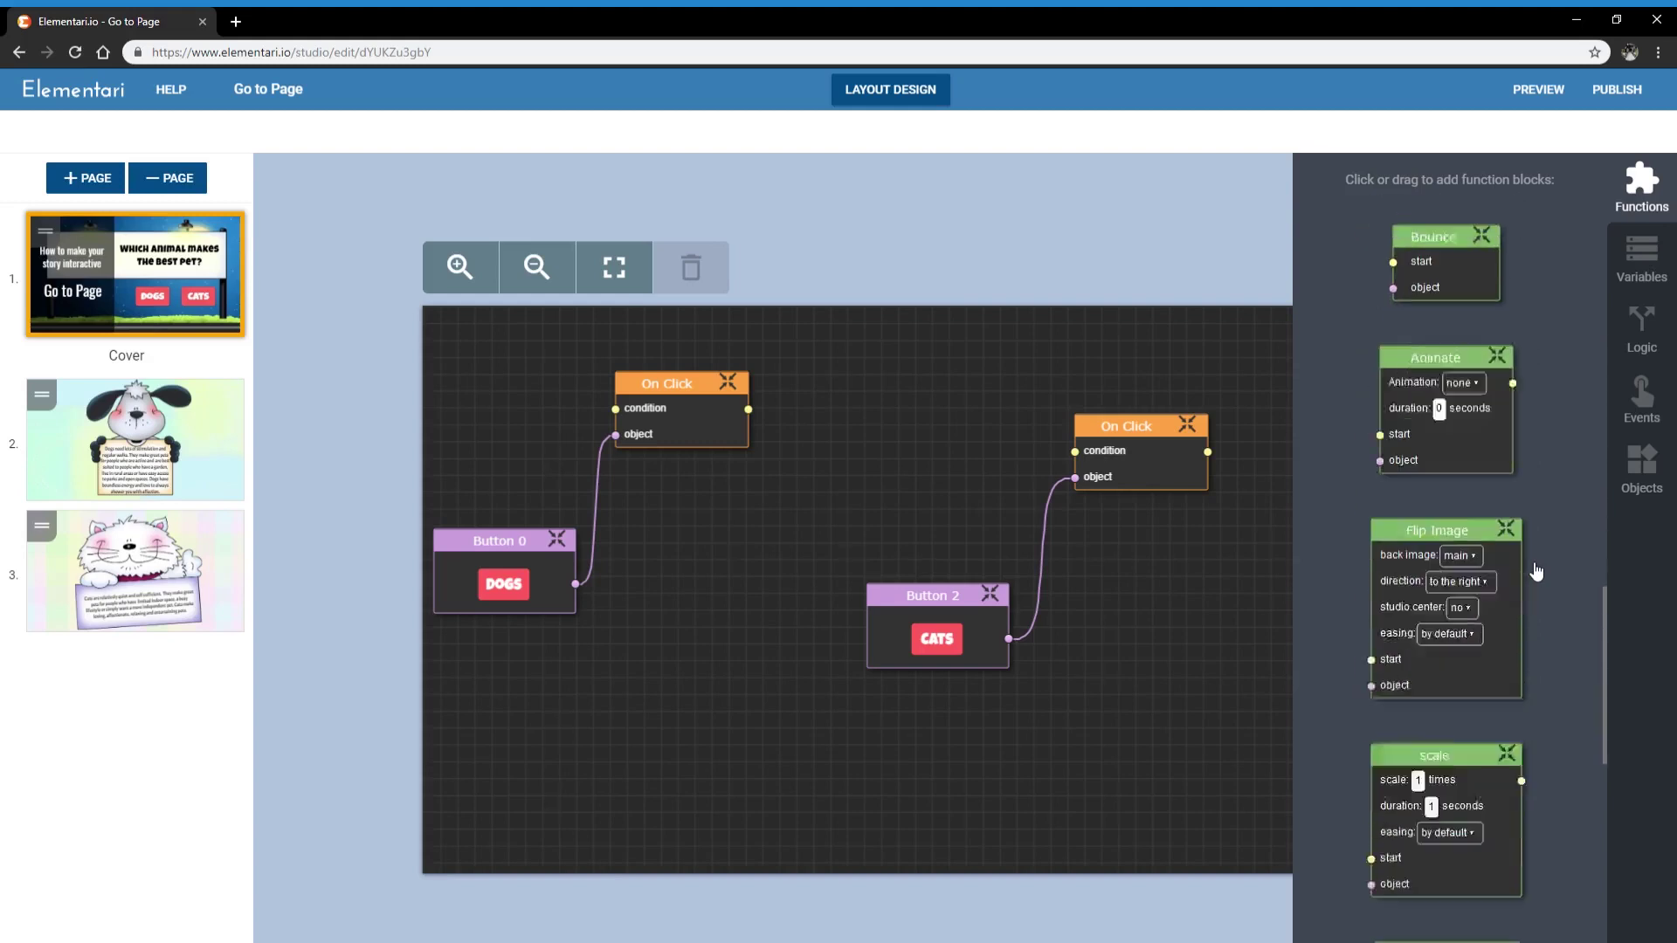
{"action": "scroll", "coordinate": [1536, 571], "scroll_direction": "down", "scroll_amount": 7}
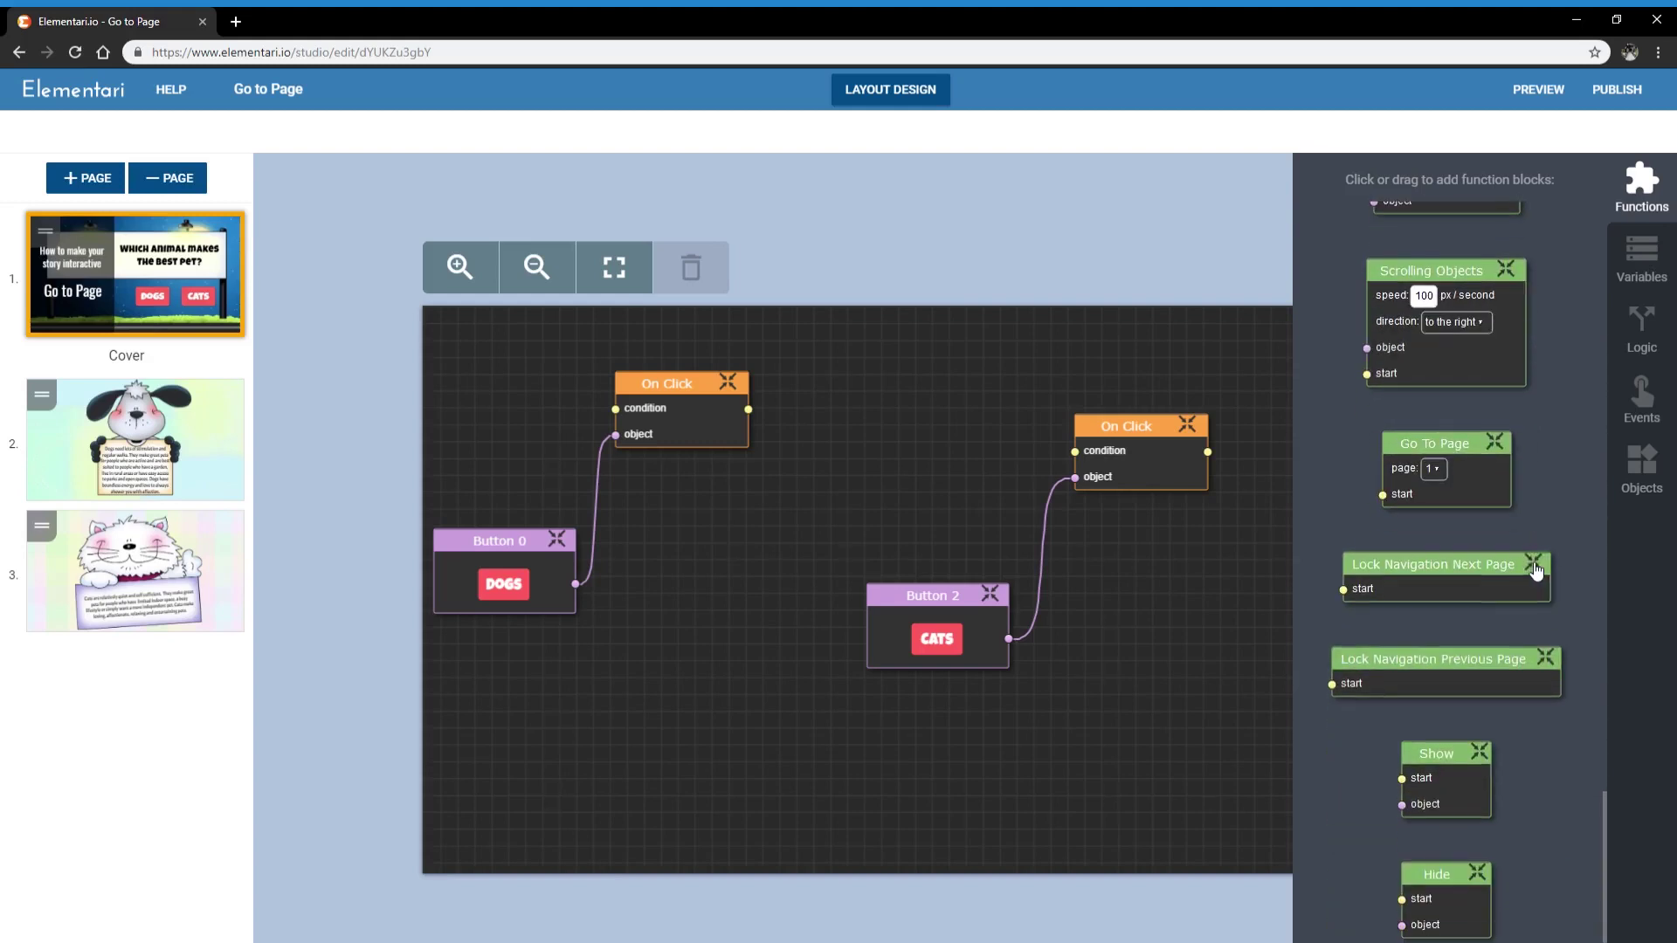
{"action": "left_click", "coordinate": [1478, 479]}
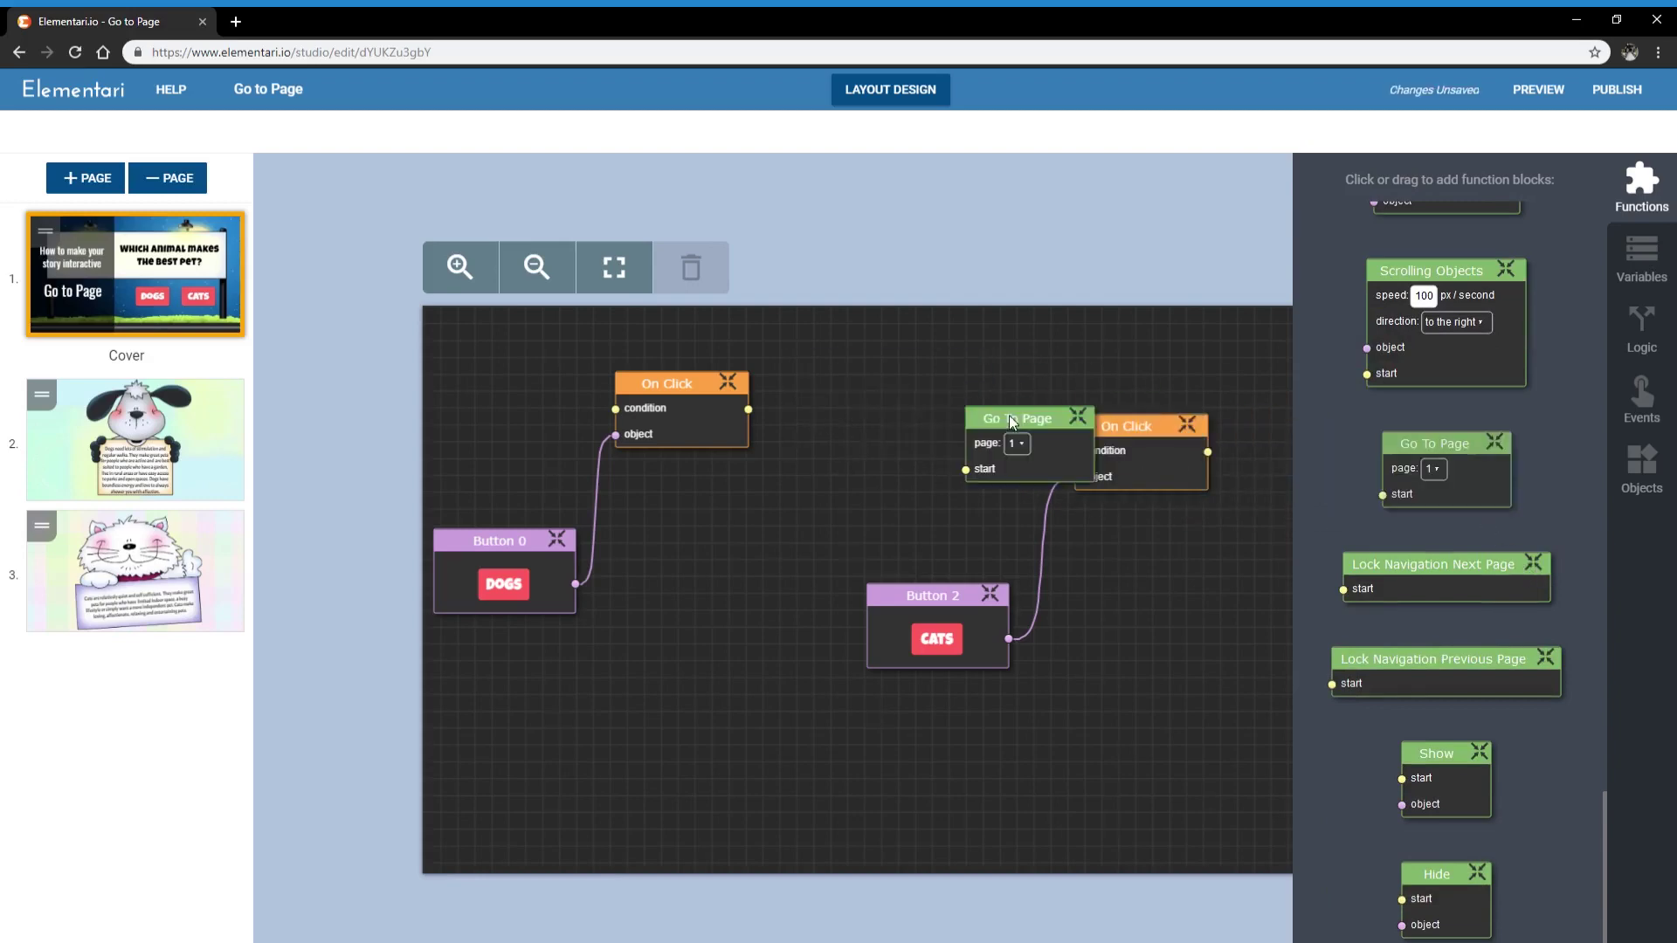
{"action": "left_click_drag", "start_coordinate": [1445, 471], "coordinate": [1256, 587]}
{"action": "left_click", "coordinate": [1119, 735]}
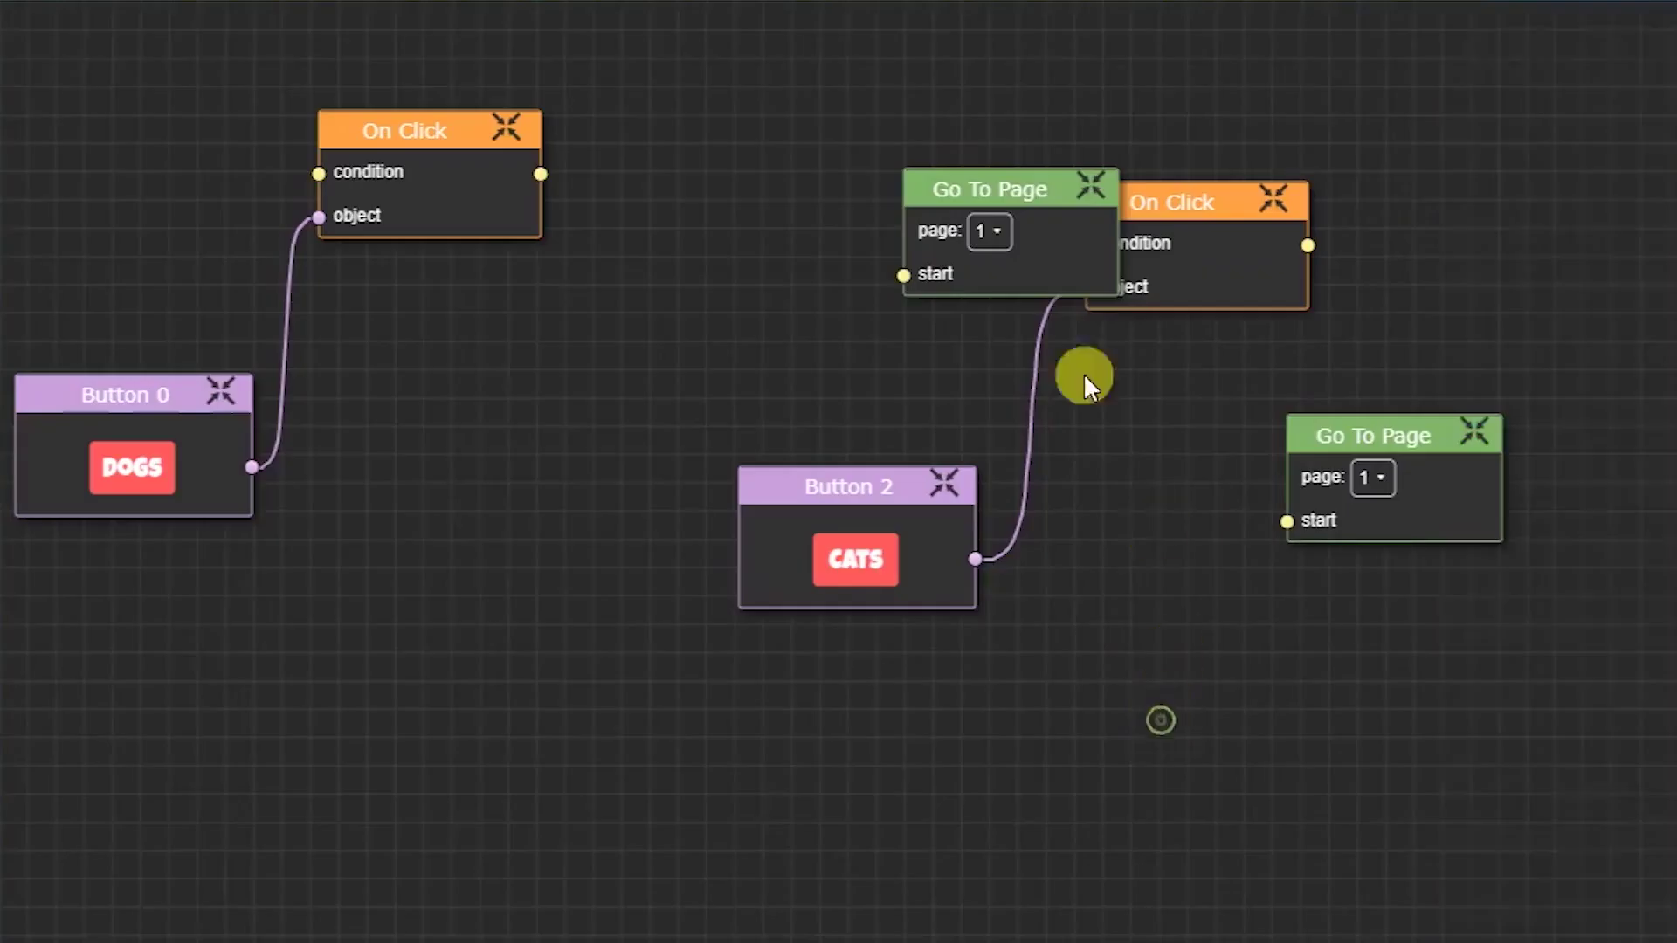
{"action": "left_click_drag", "start_coordinate": [1051, 433], "coordinate": [912, 408]}
{"action": "left_click_drag", "start_coordinate": [809, 170], "coordinate": [747, 168]}
{"action": "left_click_drag", "start_coordinate": [1345, 472], "coordinate": [1470, 232]}
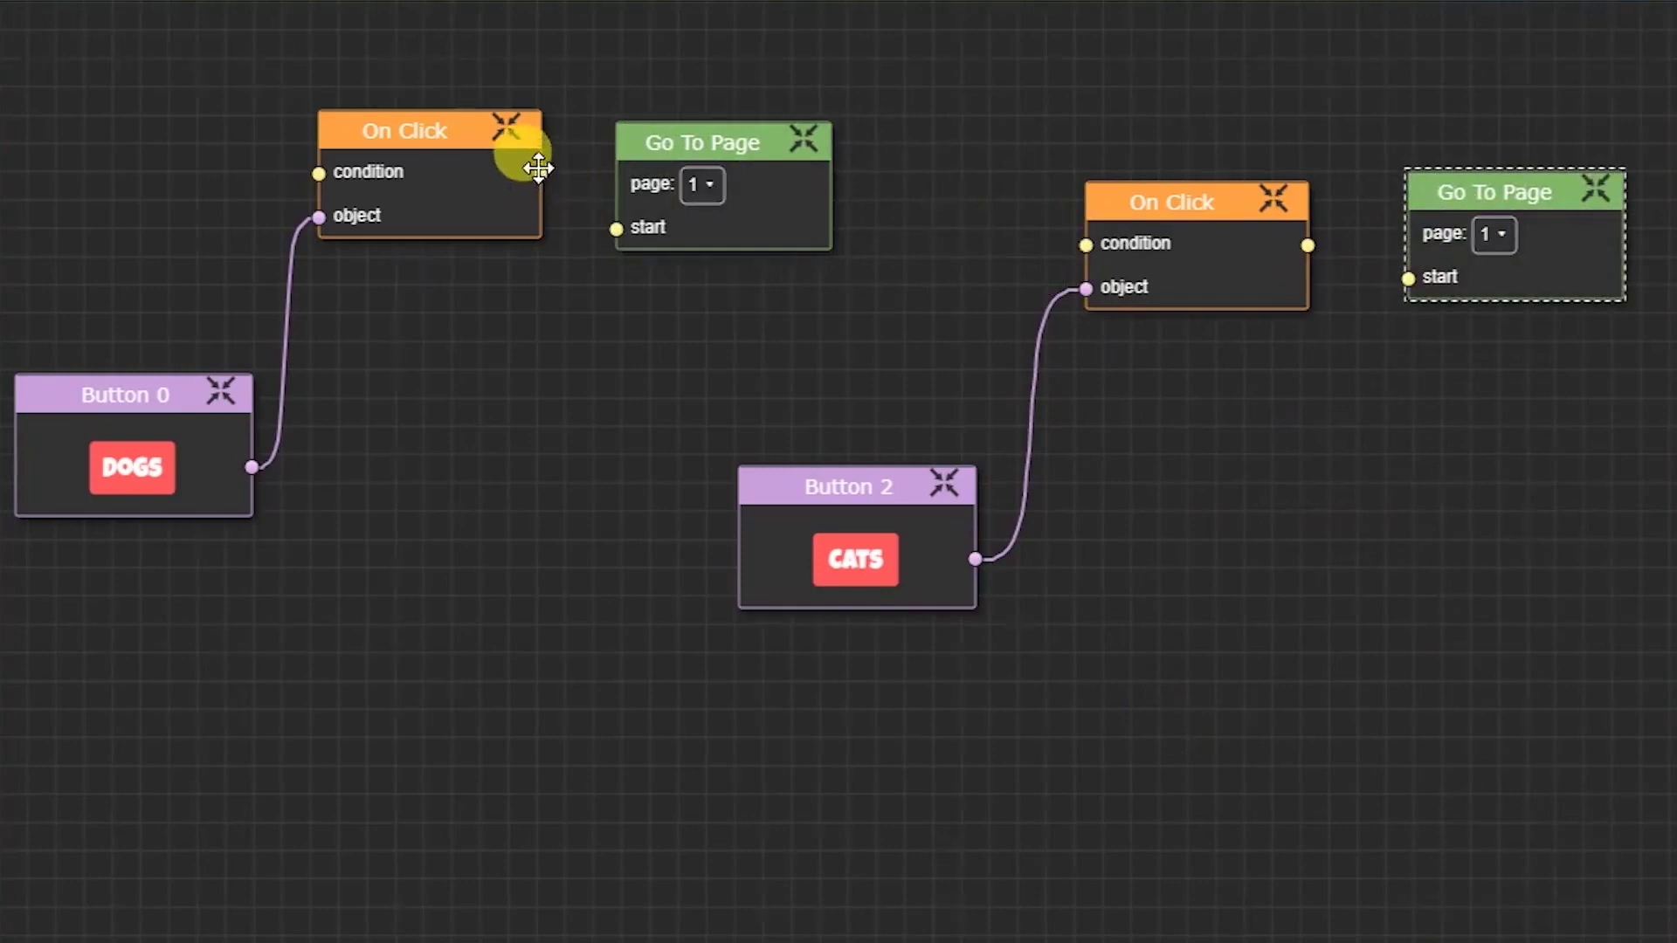
Wire the DOGS On Click to the first Go To Page and set it to page 2
{"action": "left_click_drag", "start_coordinate": [539, 170], "coordinate": [622, 230]}
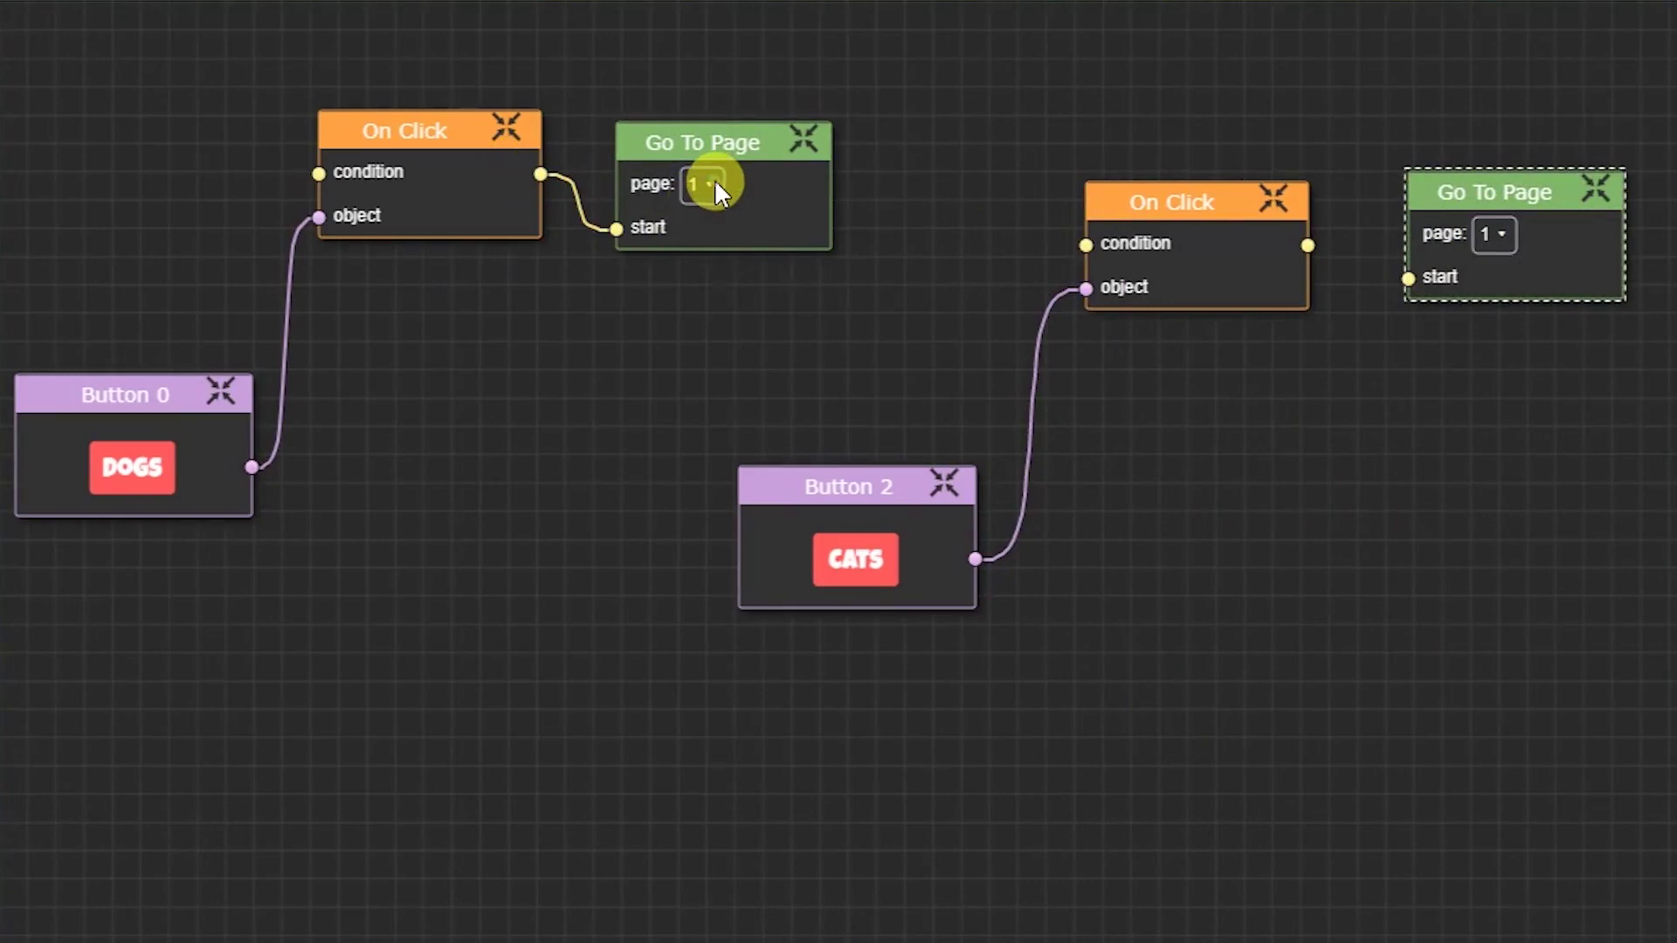
{"action": "left_click", "coordinate": [714, 183]}
{"action": "left_click", "coordinate": [709, 239]}
{"action": "left_click", "coordinate": [809, 340]}
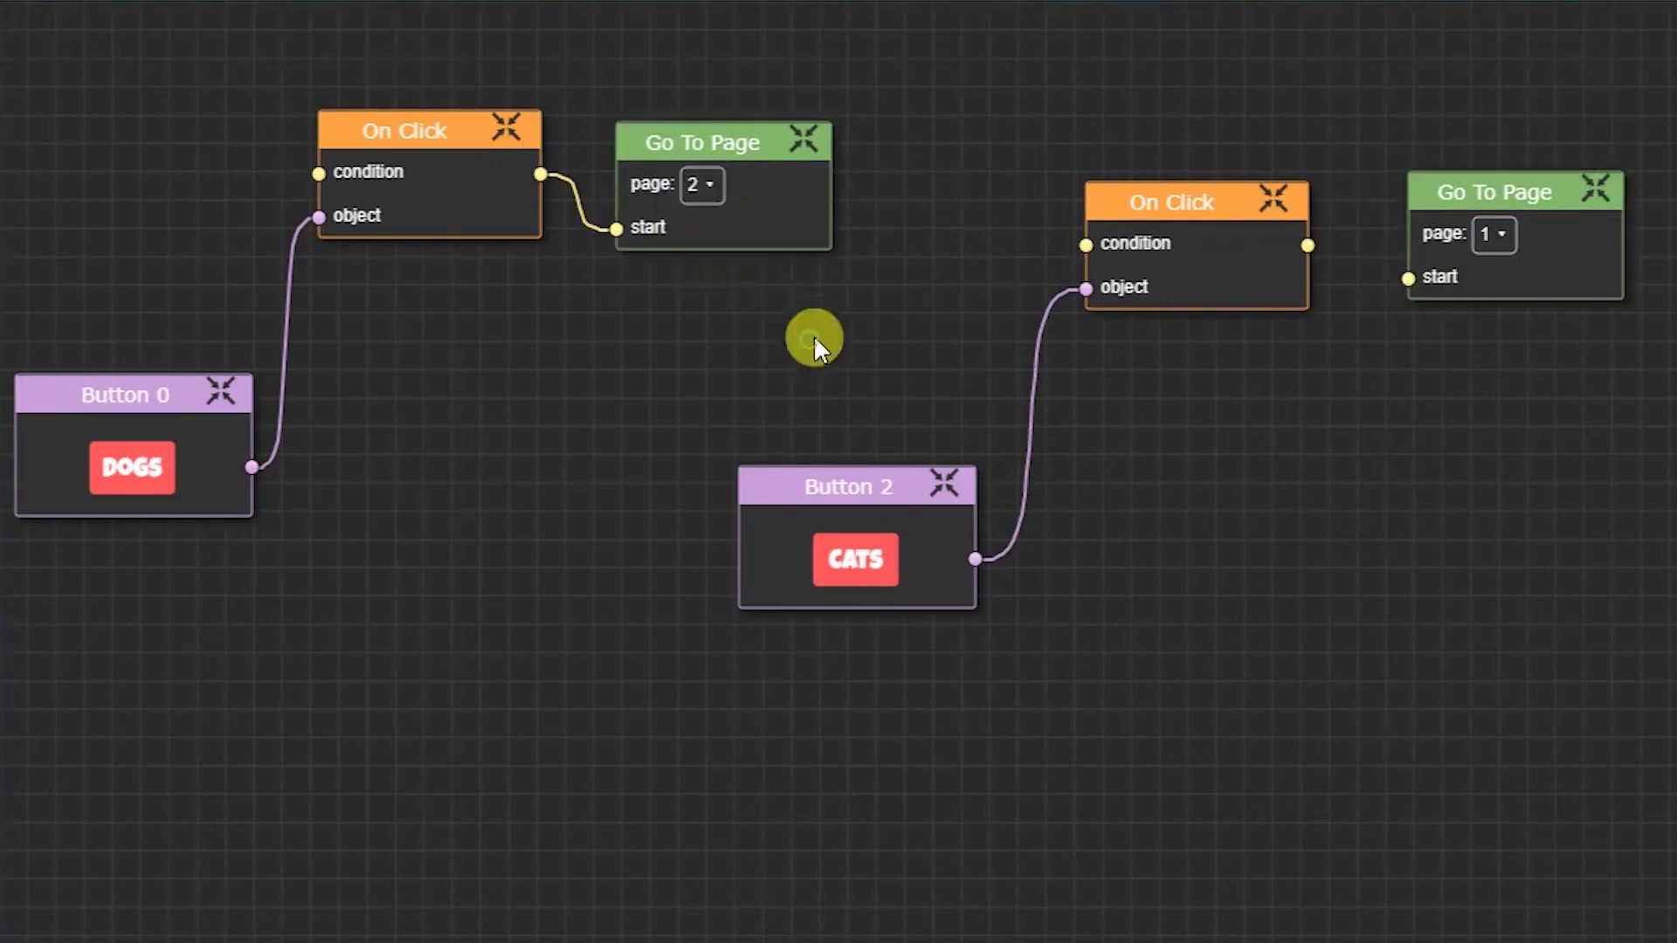
Wire the CATS On Click to the second Go To Page and set it to page 3
{"action": "left_click_drag", "start_coordinate": [1318, 244], "coordinate": [1407, 278]}
{"action": "left_click", "coordinate": [1501, 236]}
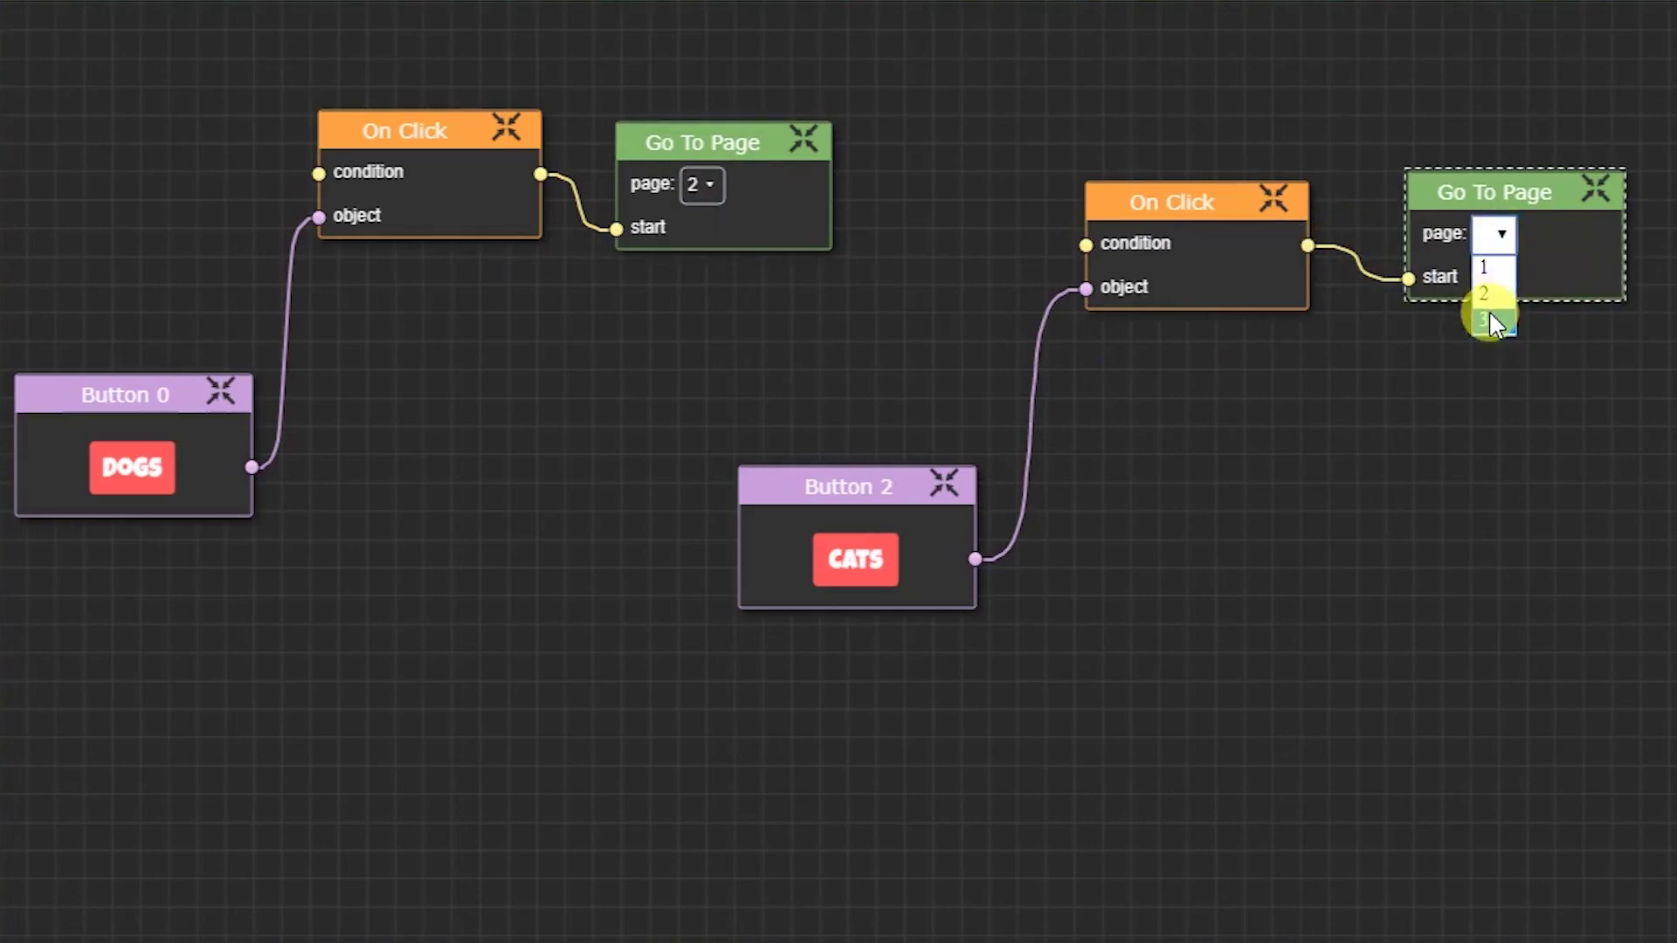
{"action": "left_click", "coordinate": [1493, 323]}
{"action": "left_click", "coordinate": [1445, 397]}
{"action": "left_click", "coordinate": [914, 378]}
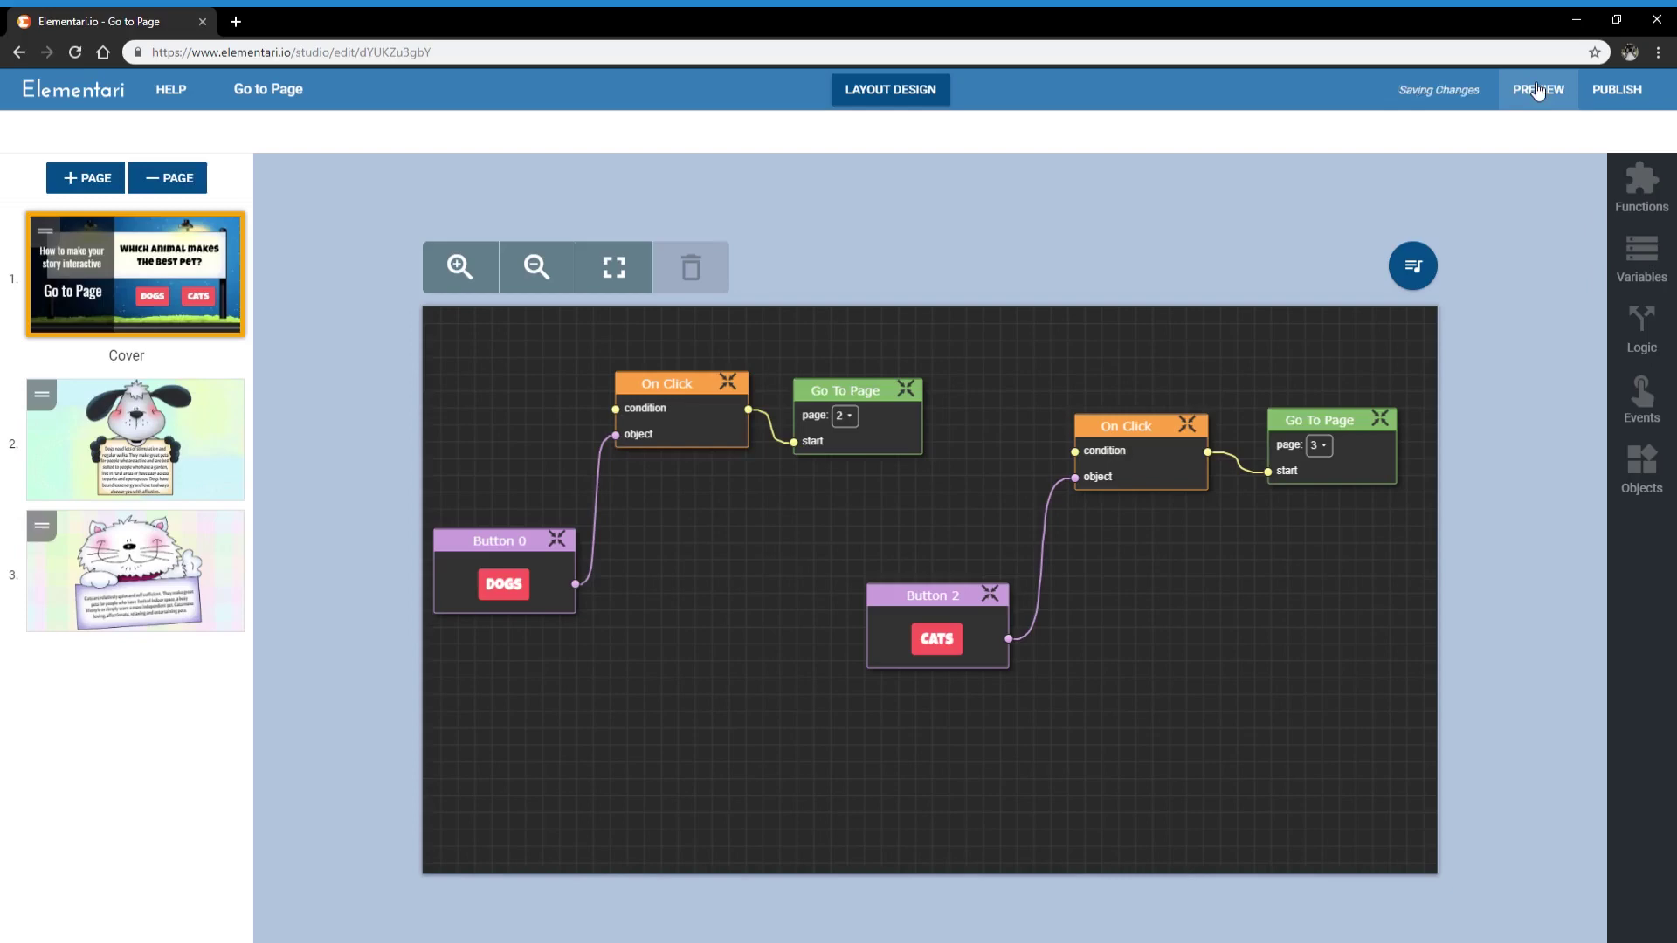
Preview the story, confirming DOGS opens the dog page and CATS opens the cat page
{"action": "left_click", "coordinate": [1537, 91]}
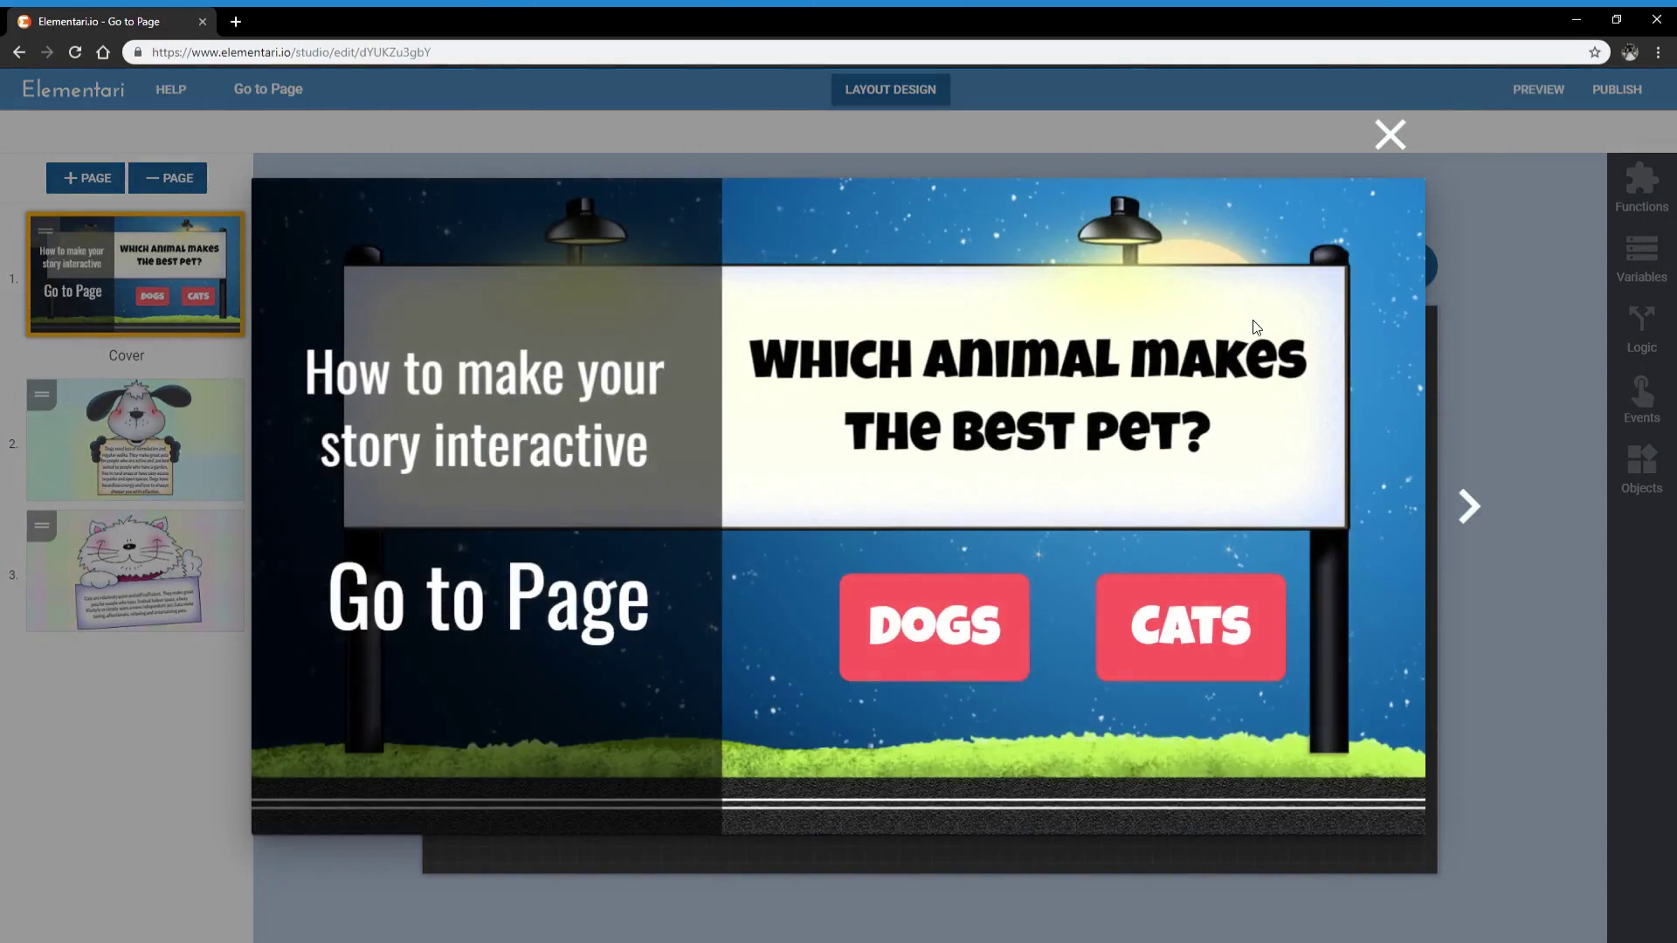
{"action": "left_click", "coordinate": [936, 631]}
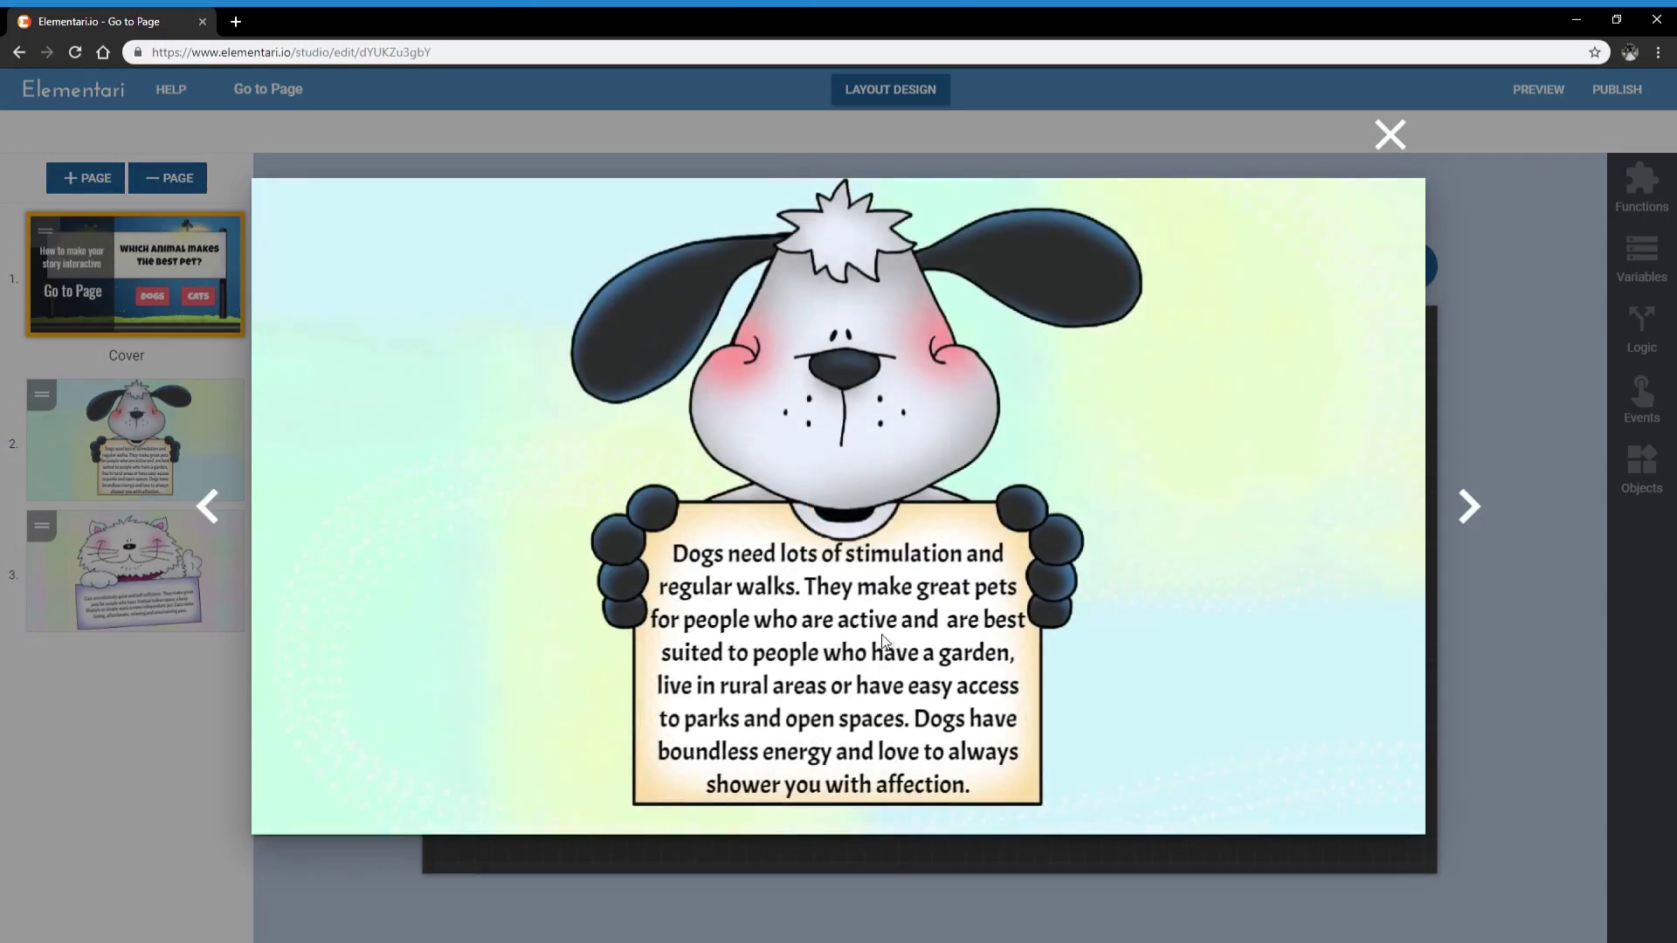
{"action": "left_click", "coordinate": [209, 506]}
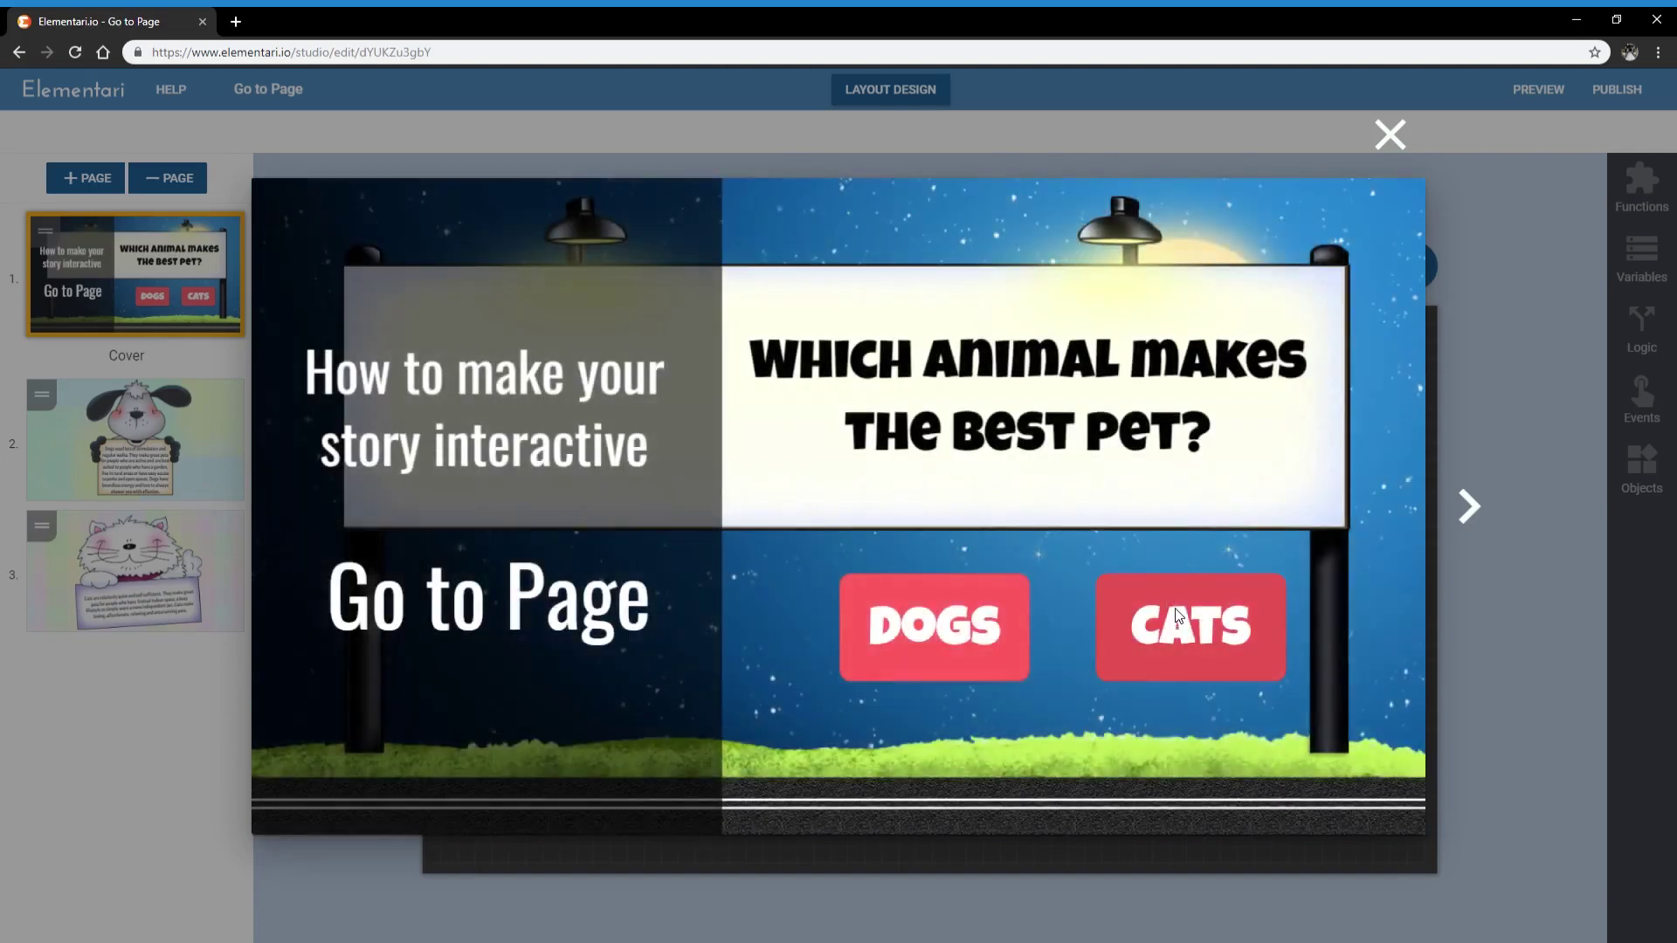
{"action": "left_click", "coordinate": [1197, 618]}
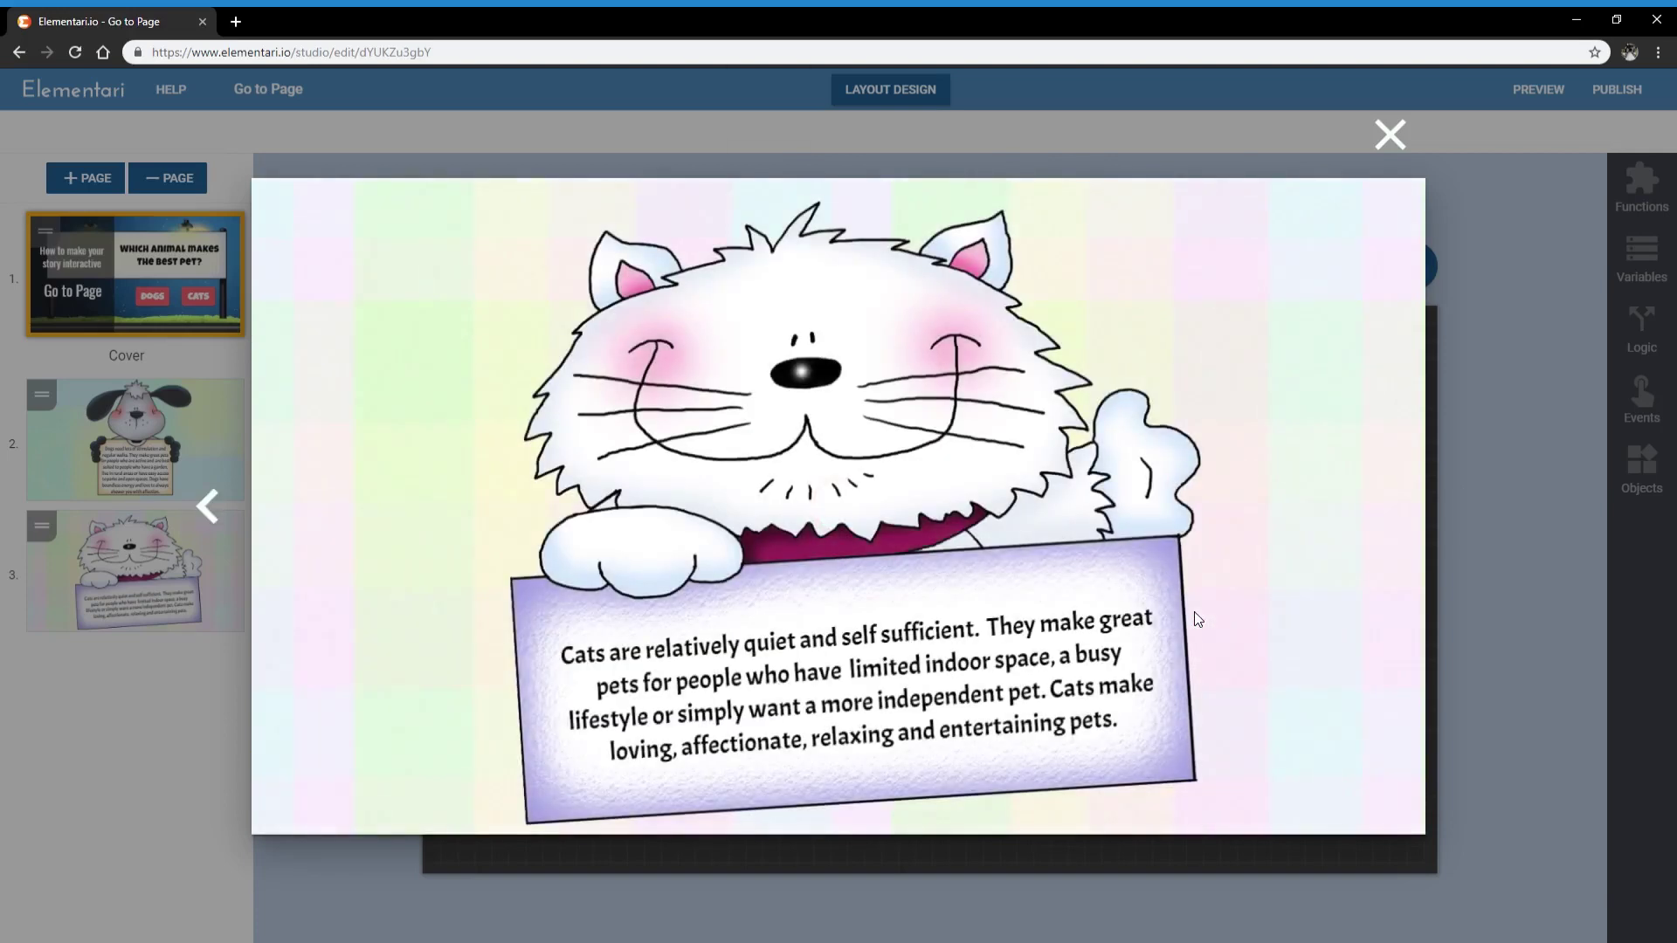
Line up the DOGS button, its On Click and page 2 Go To Page in a row
{"action": "left_click", "coordinate": [1391, 138]}
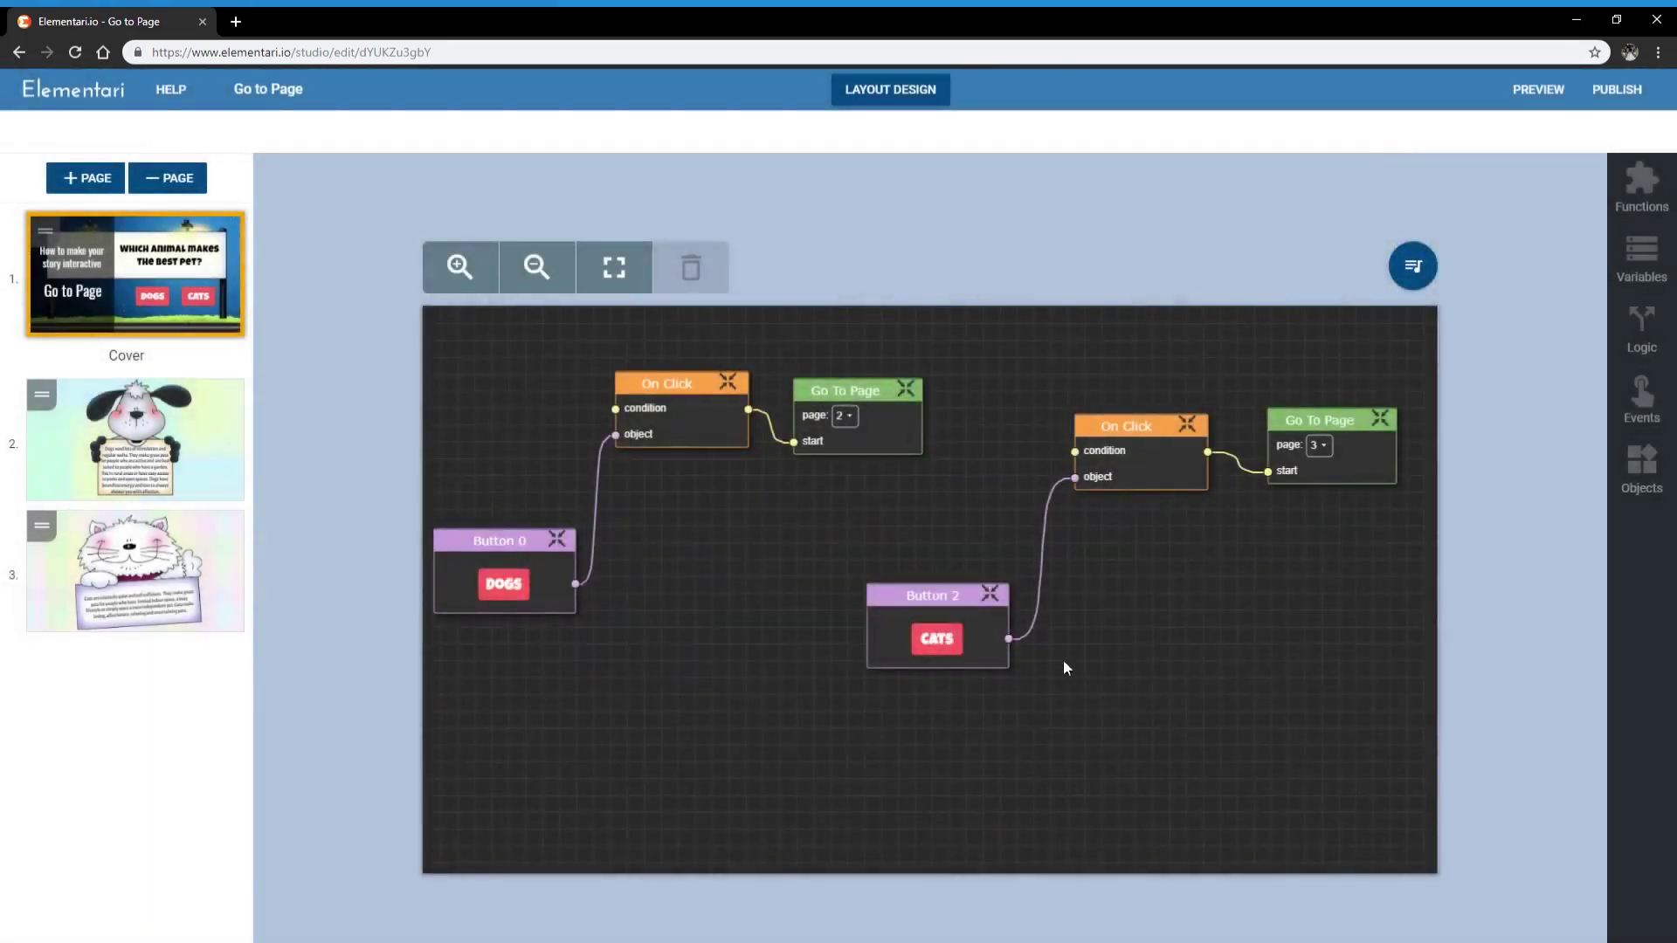
{"action": "left_click", "coordinate": [934, 603]}
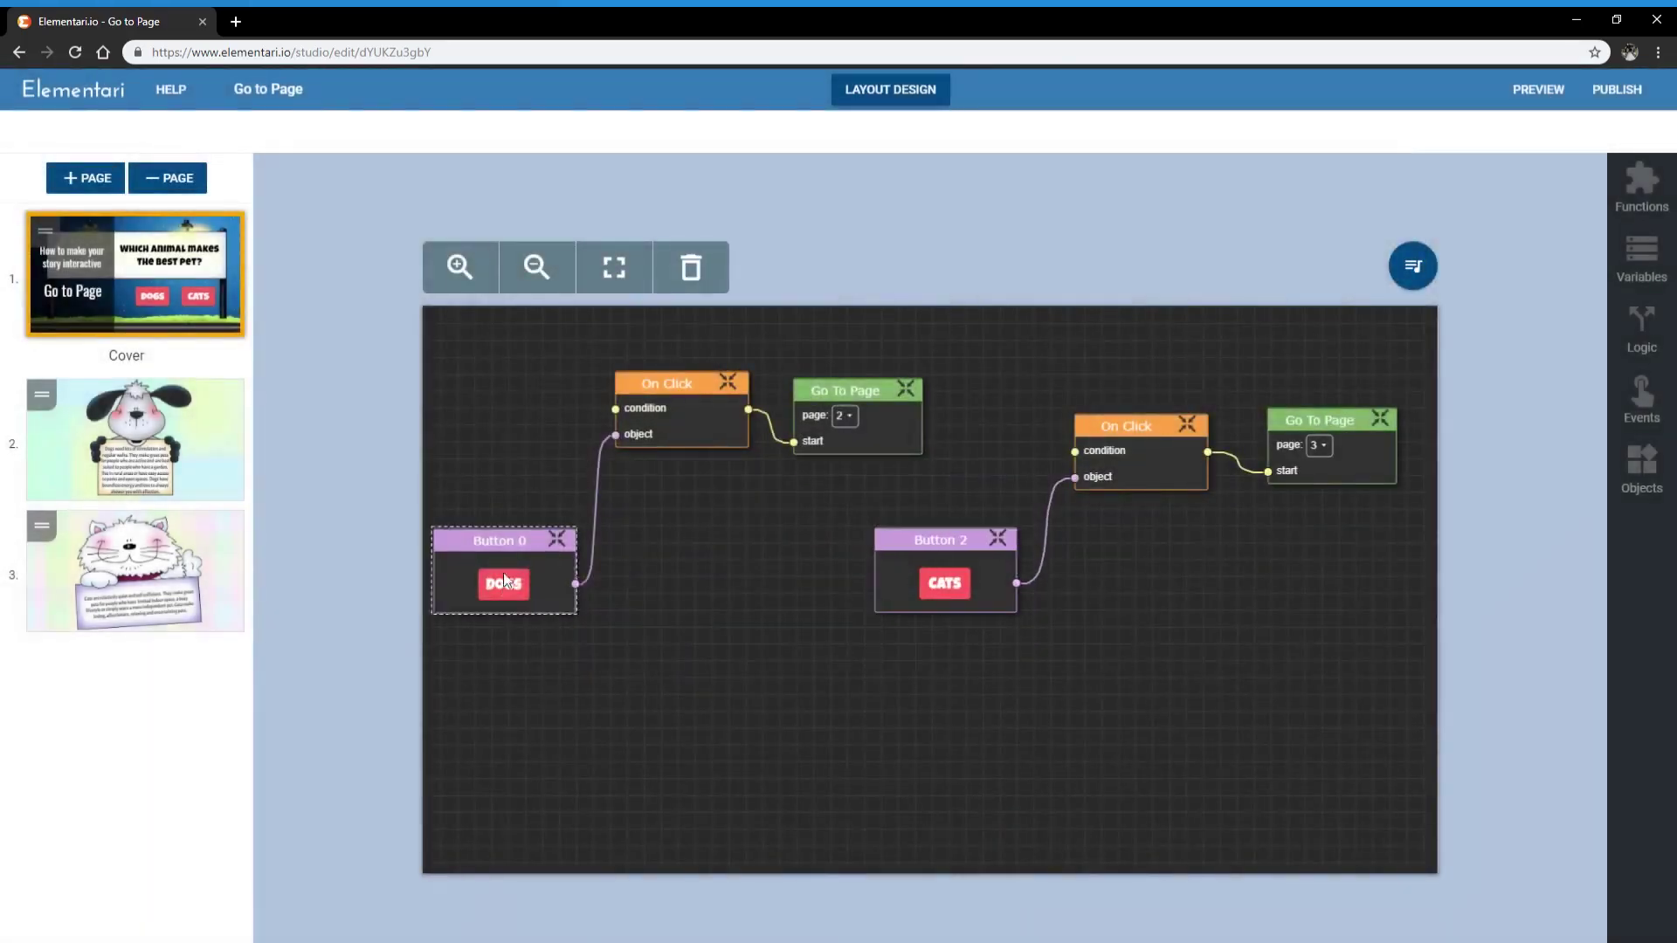
{"action": "left_click_drag", "start_coordinate": [498, 541], "coordinate": [507, 434]}
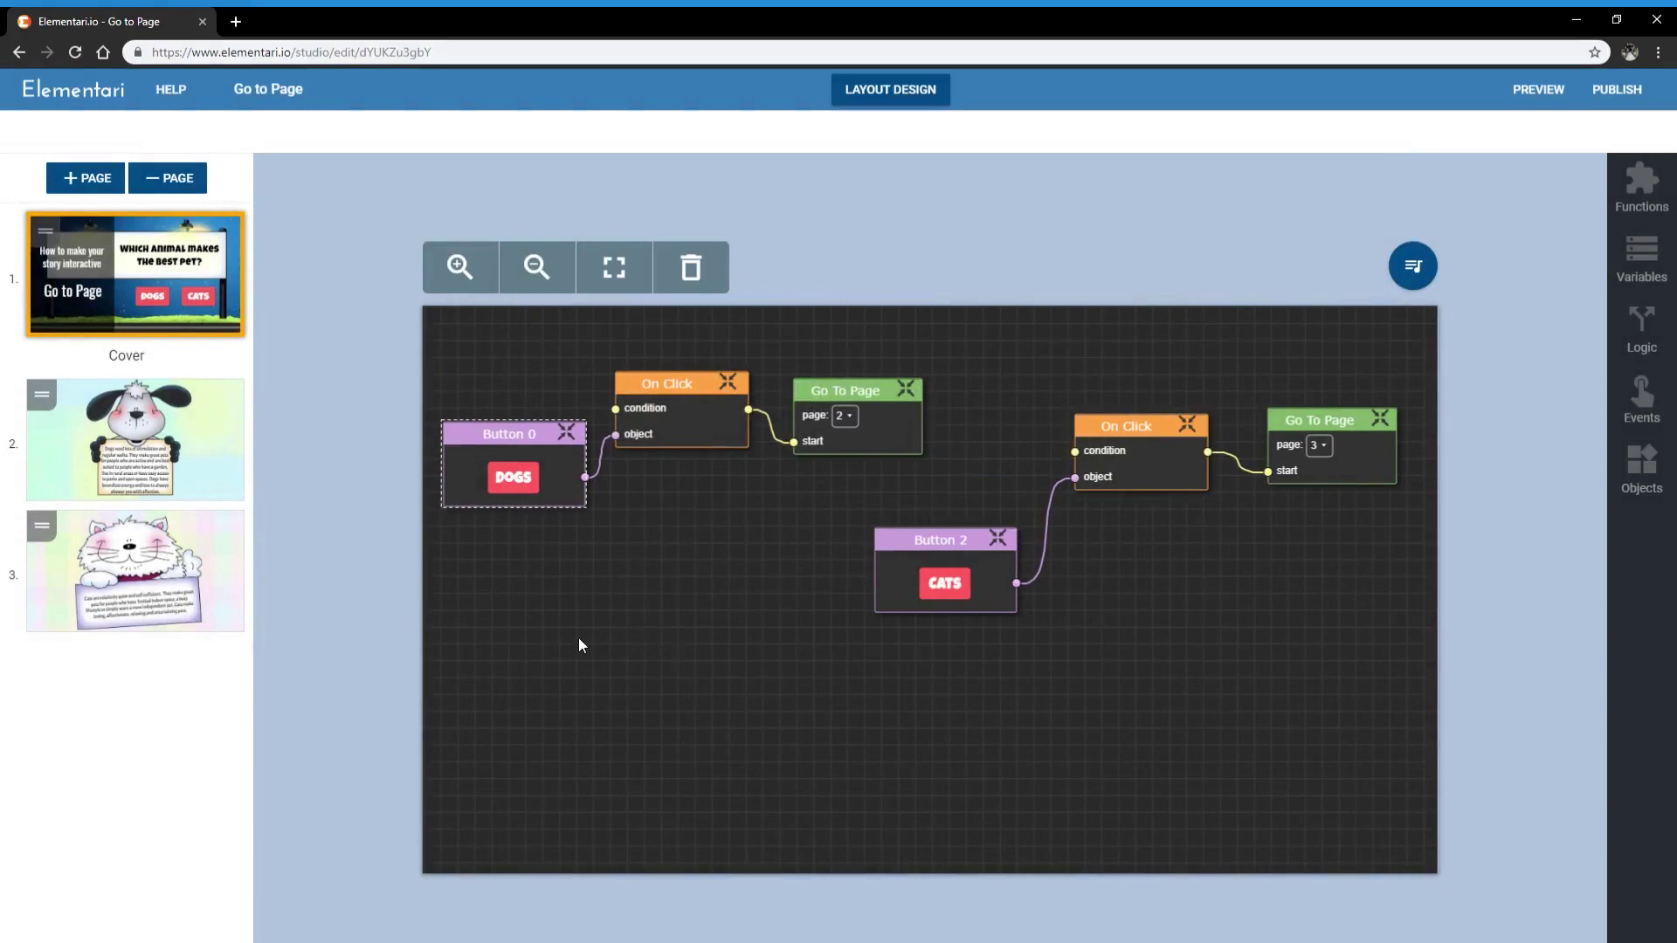
{"action": "left_click", "coordinate": [679, 599]}
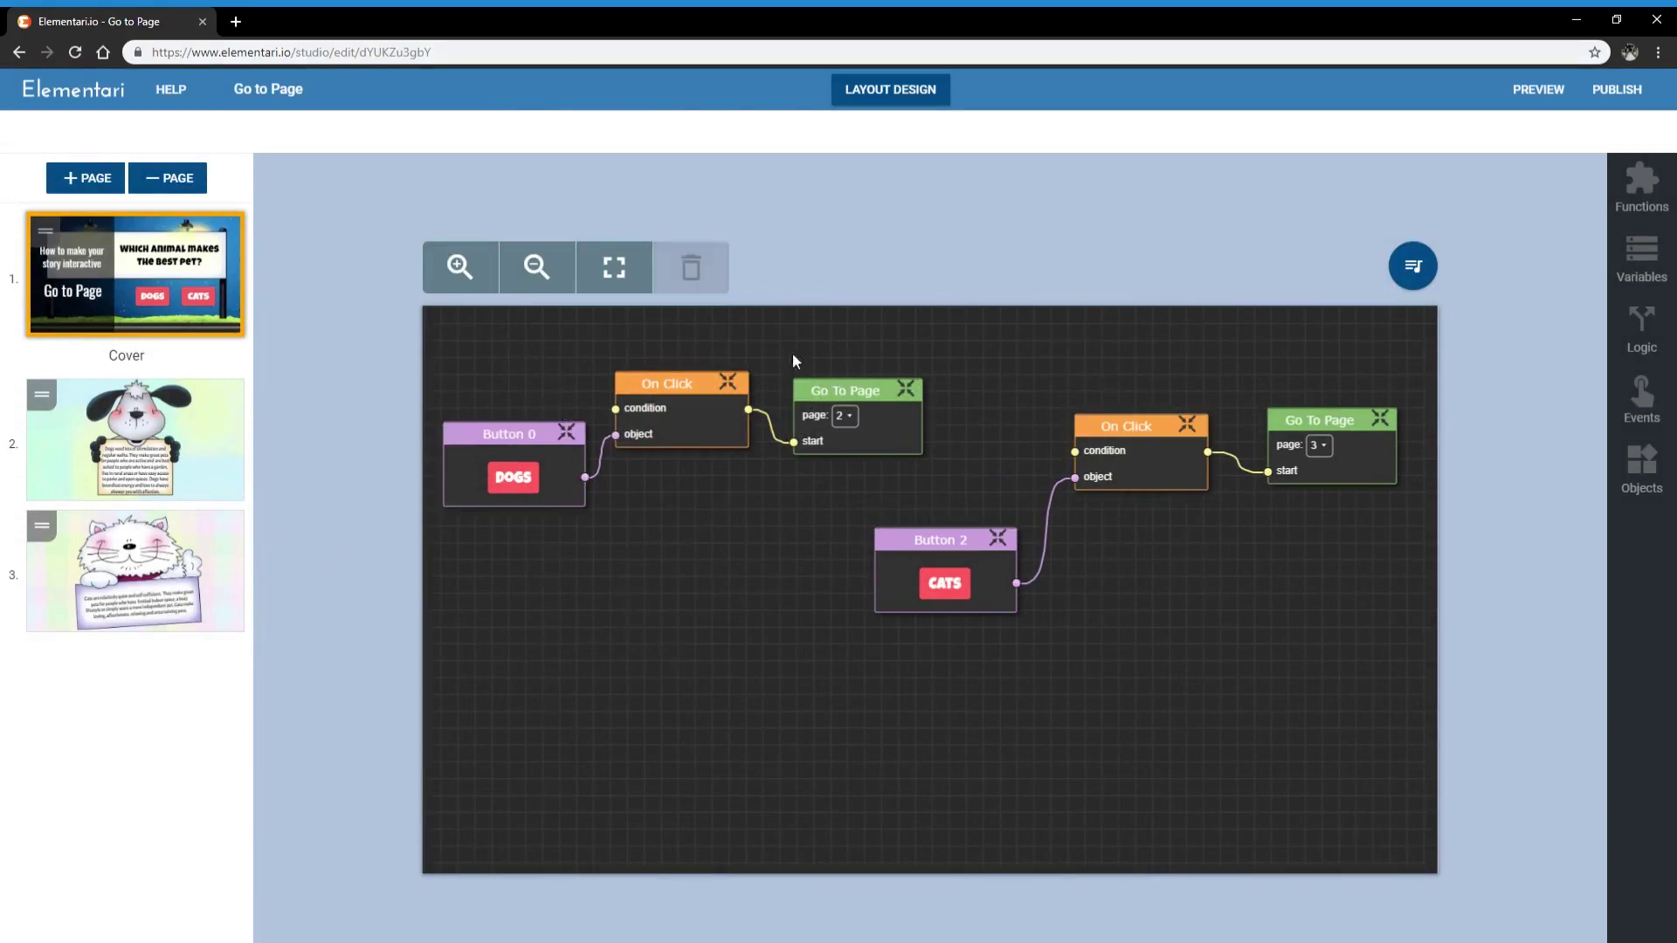
{"action": "left_click_drag", "start_coordinate": [675, 441], "coordinate": [684, 468]}
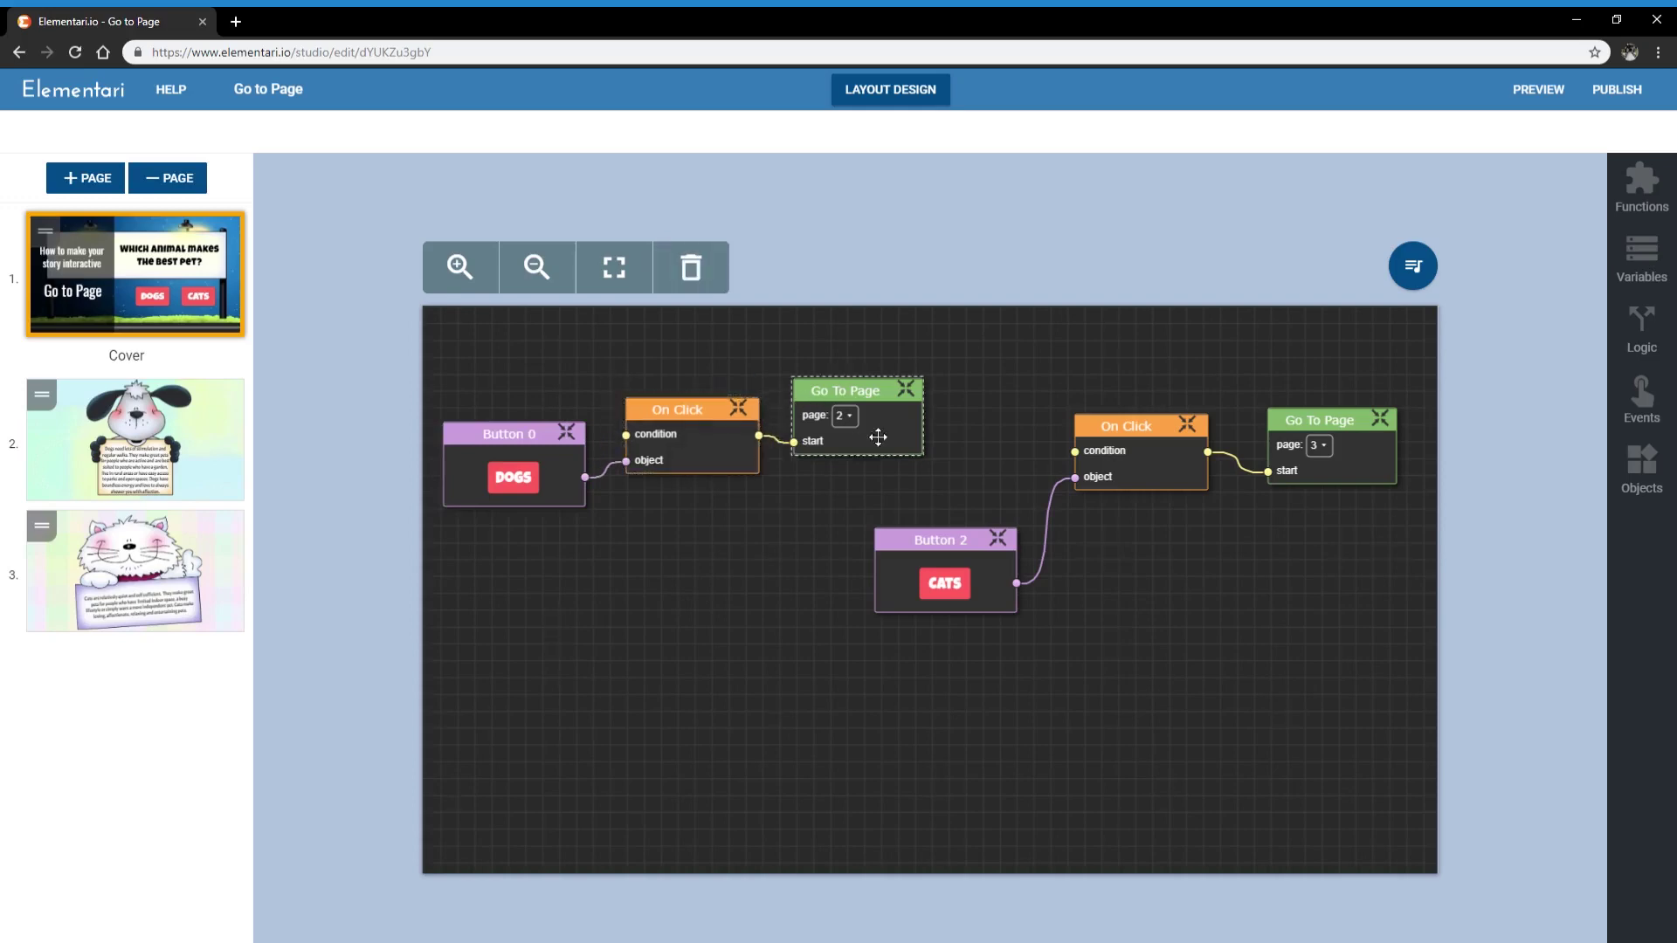
{"action": "left_click_drag", "start_coordinate": [880, 434], "coordinate": [886, 453]}
Line up the CATS button, its On Click and page 3 Go To Page in a row
{"action": "left_click_drag", "start_coordinate": [947, 580], "coordinate": [930, 547]}
{"action": "left_click_drag", "start_coordinate": [1126, 426], "coordinate": [1110, 496]}
{"action": "left_click_drag", "start_coordinate": [1319, 420], "coordinate": [1317, 485]}
{"action": "left_click", "coordinate": [1211, 568]}
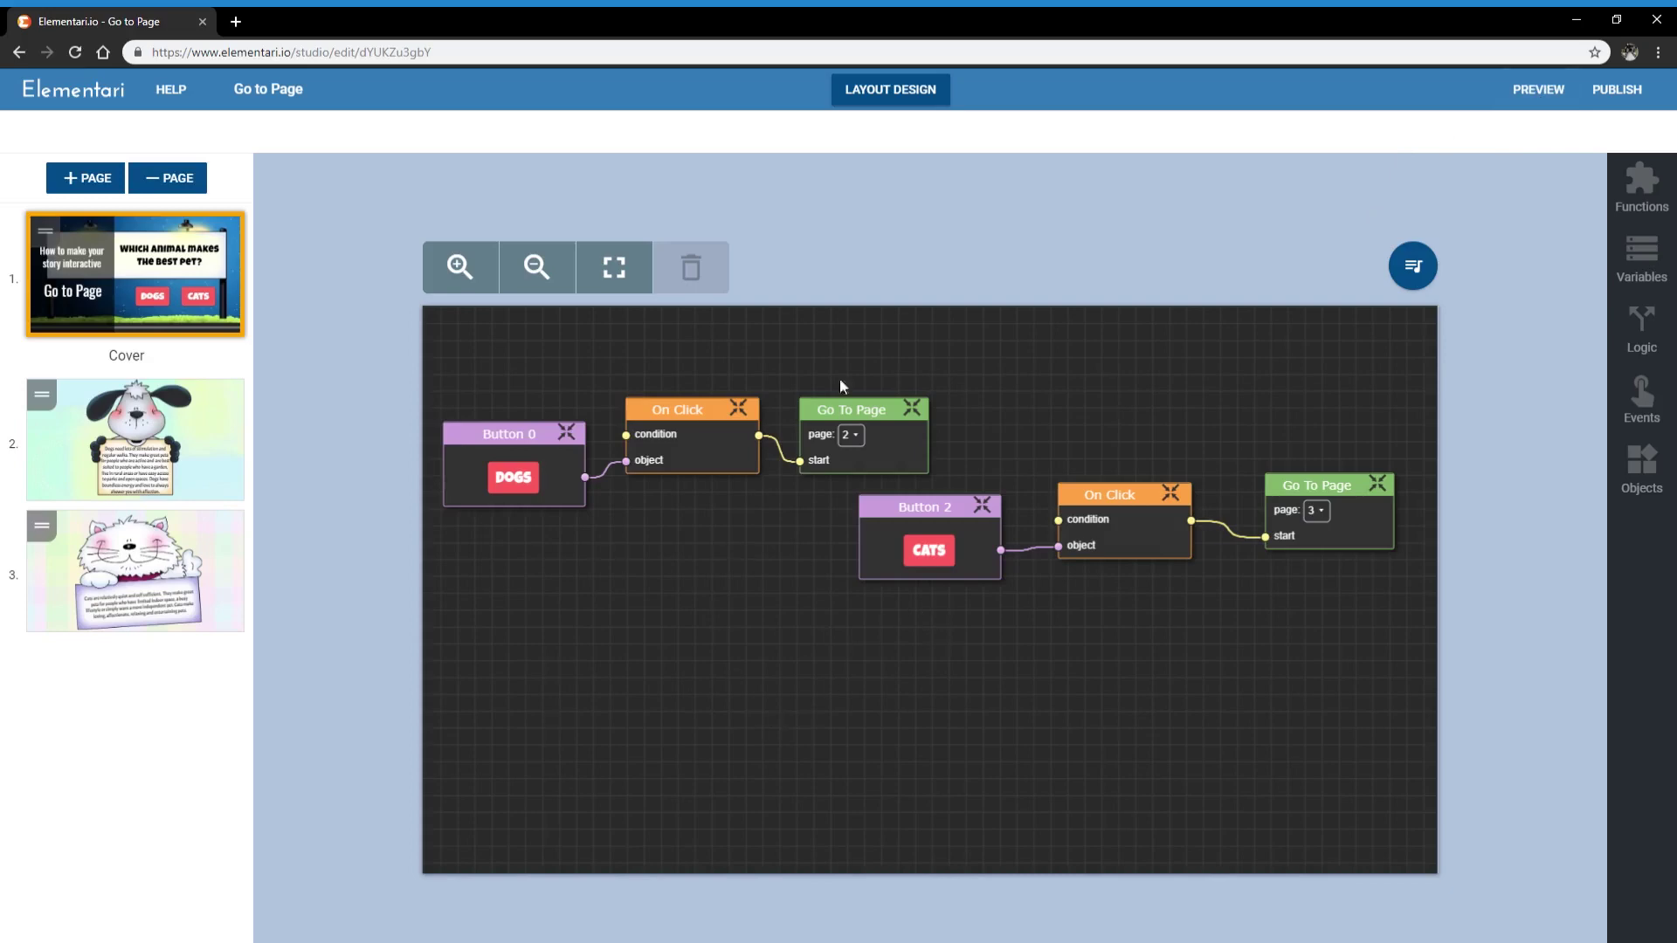
{"action": "left_click", "coordinate": [1537, 89]}
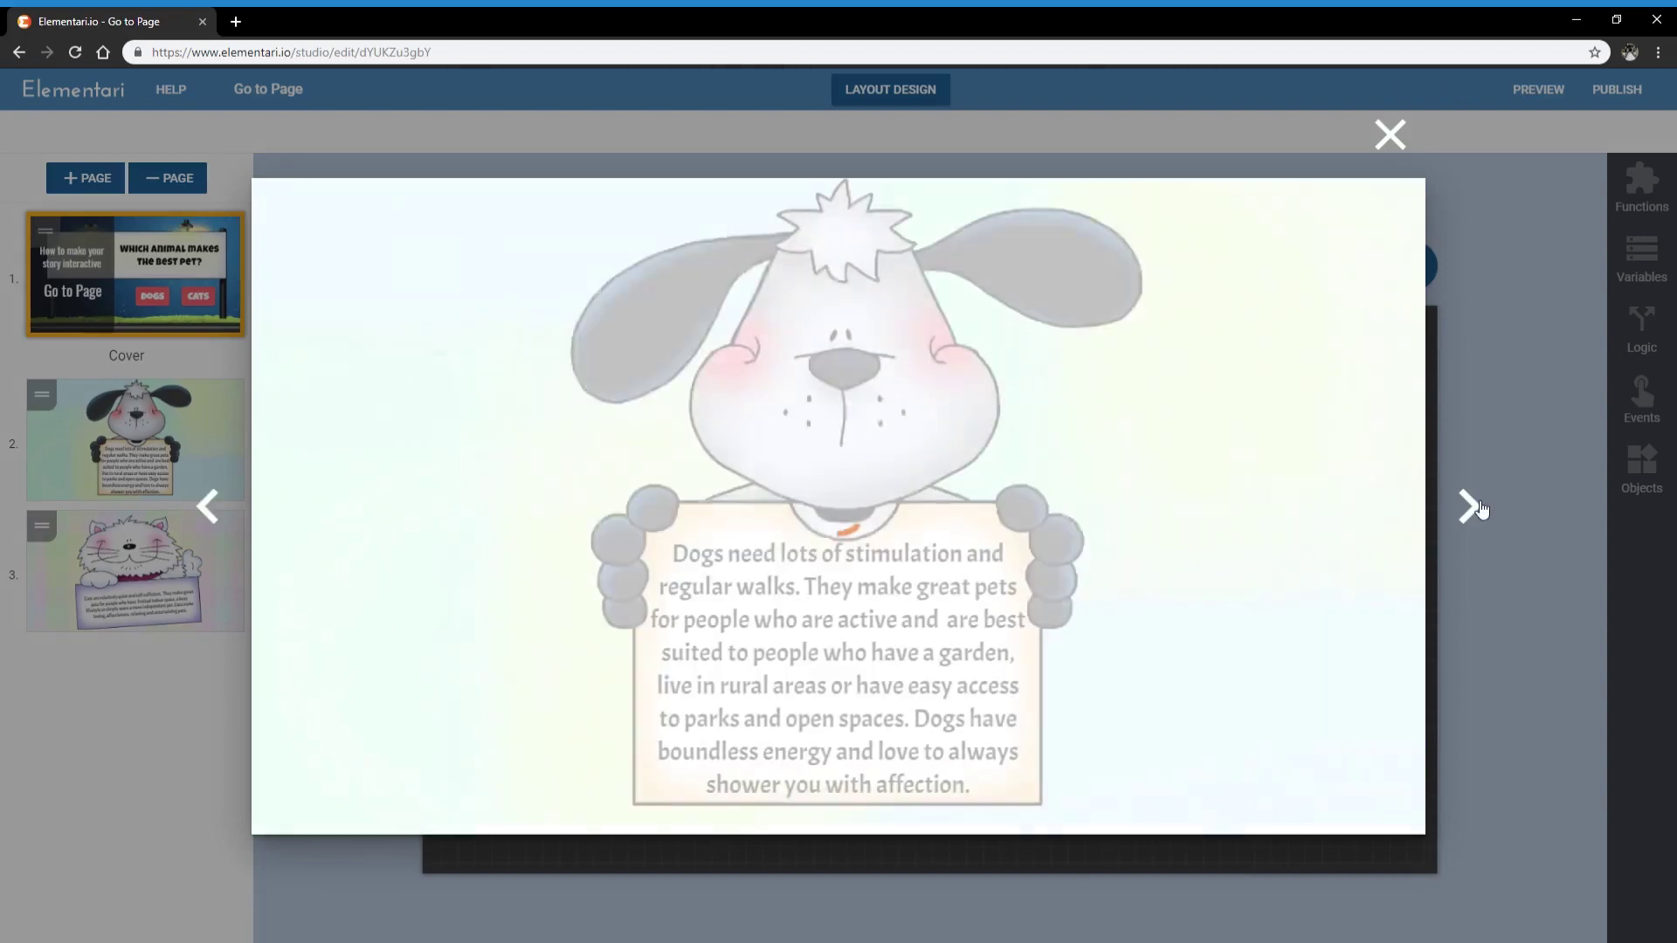
{"action": "left_click", "coordinate": [1473, 509]}
{"action": "left_click", "coordinate": [209, 511]}
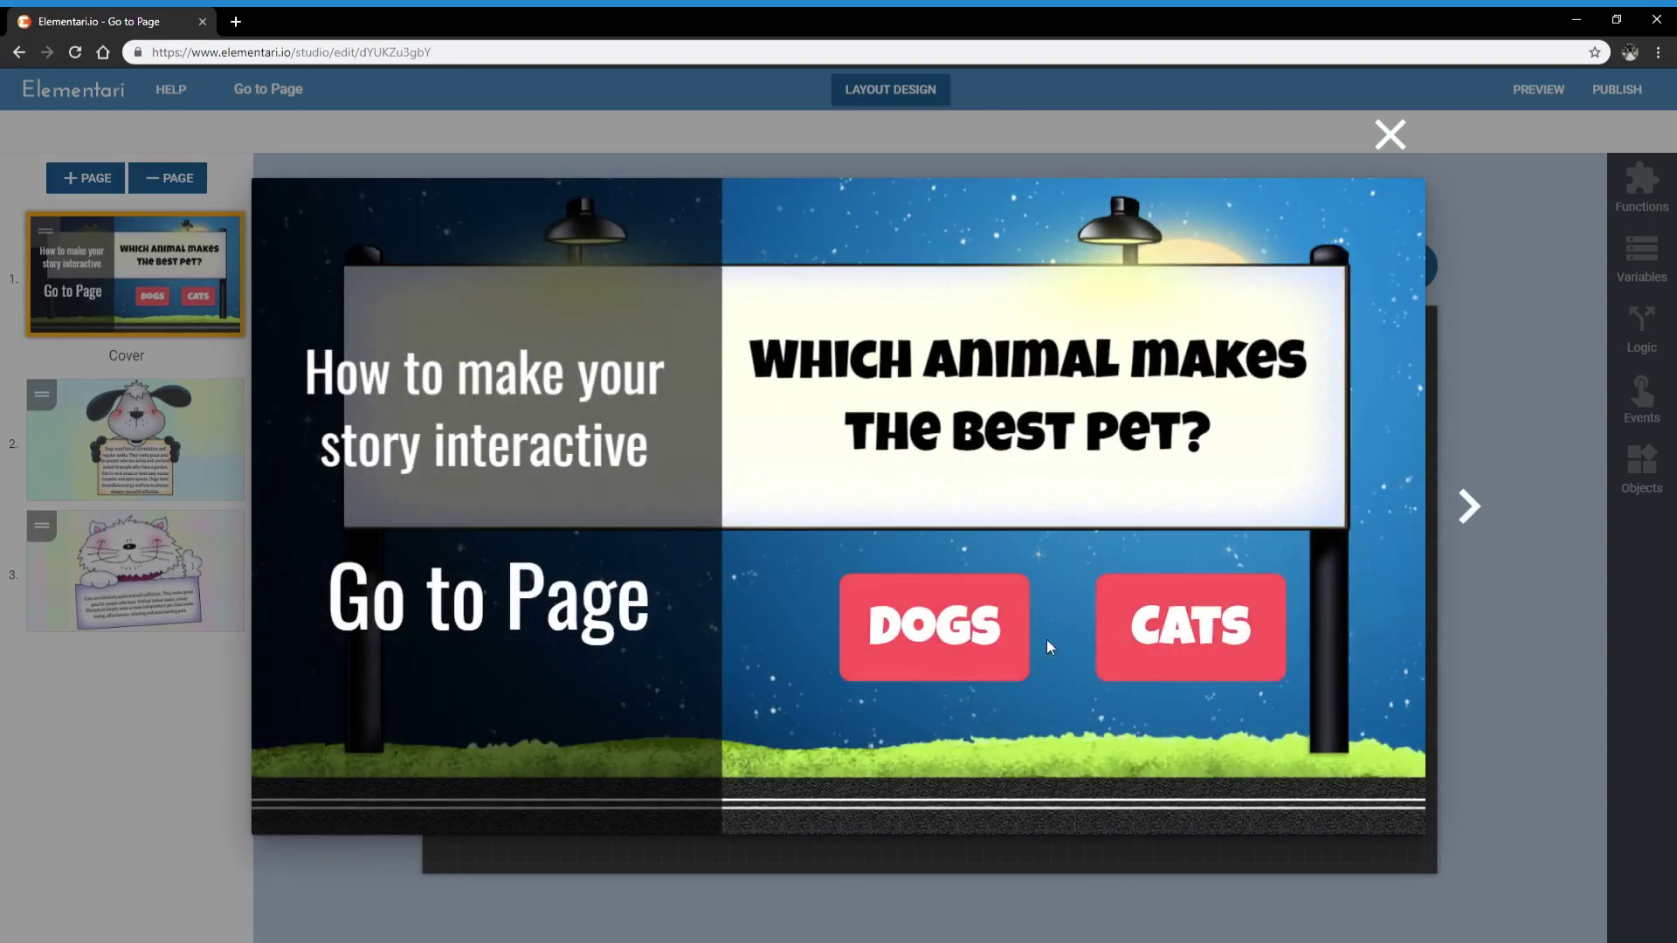
{"action": "left_click", "coordinate": [1396, 135]}
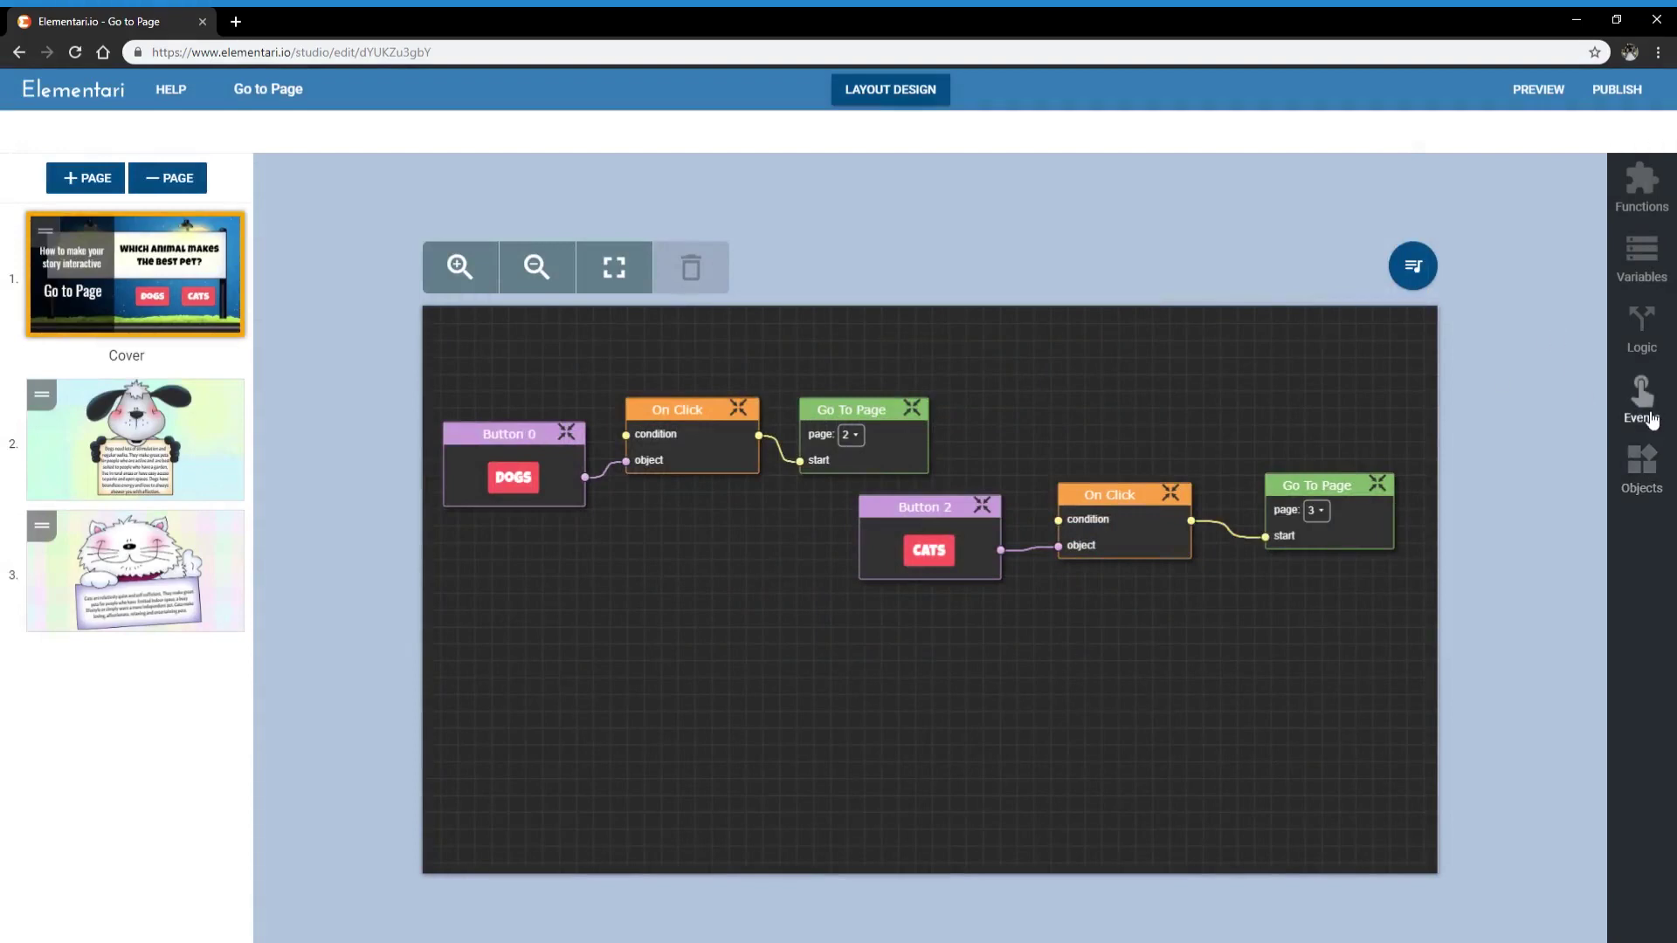
Add Lock Navigation Next Page and Lock Navigation Previous Page blocks, stacked together
{"action": "left_click", "coordinate": [1650, 199]}
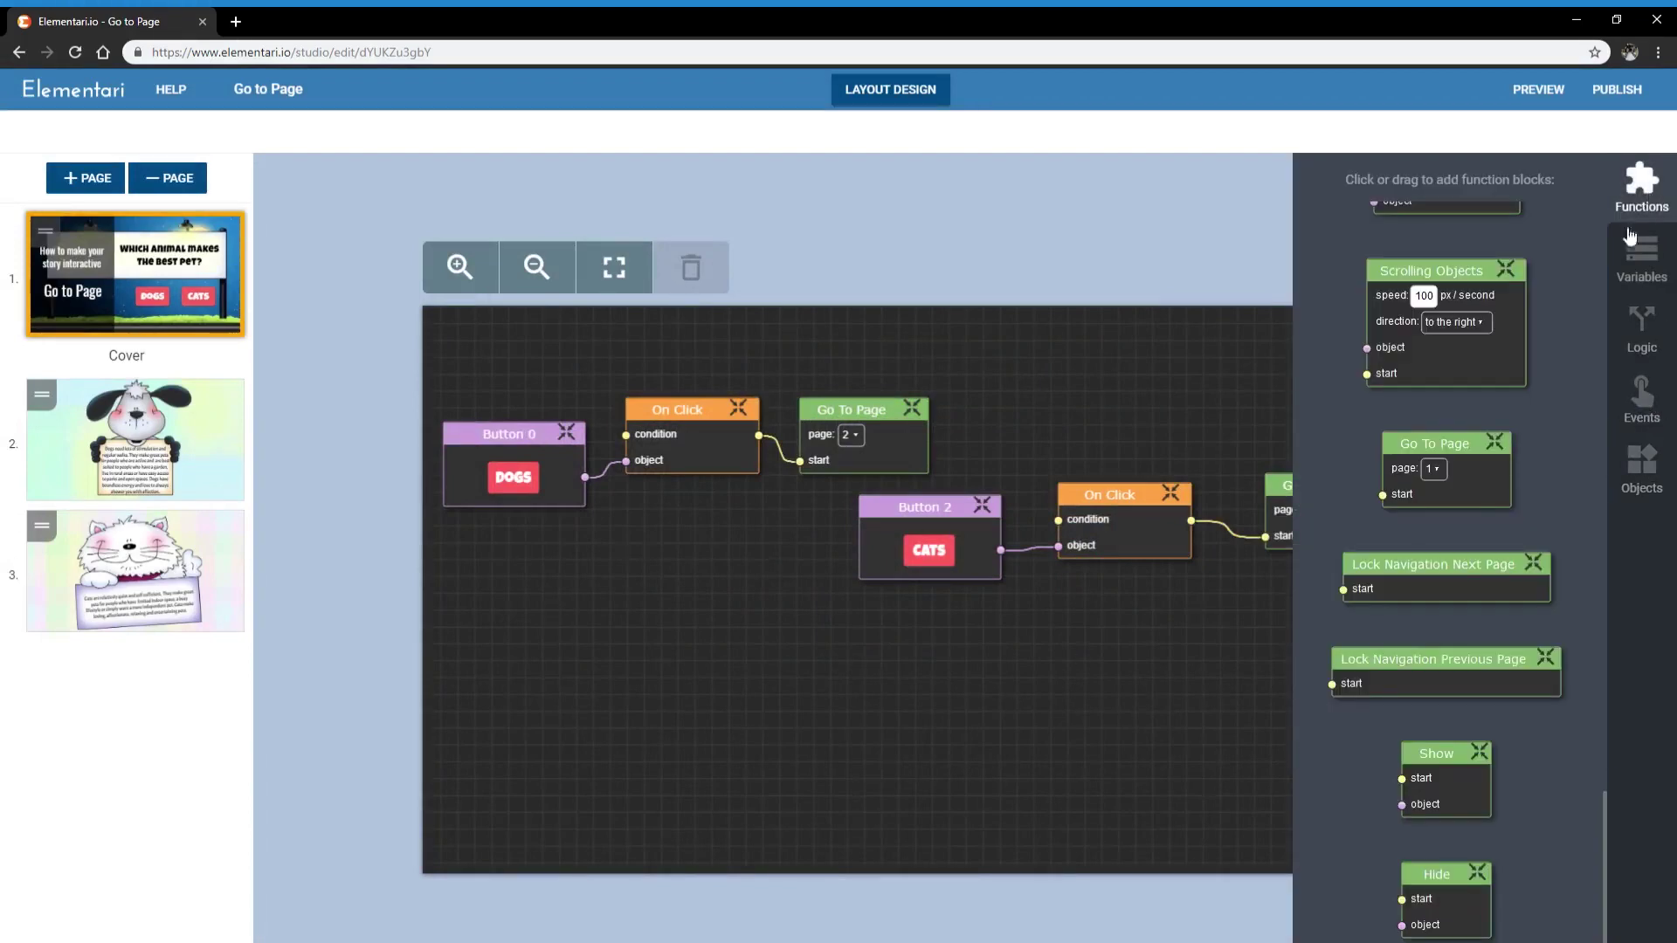
{"action": "left_click_drag", "start_coordinate": [1534, 563], "coordinate": [1193, 662]}
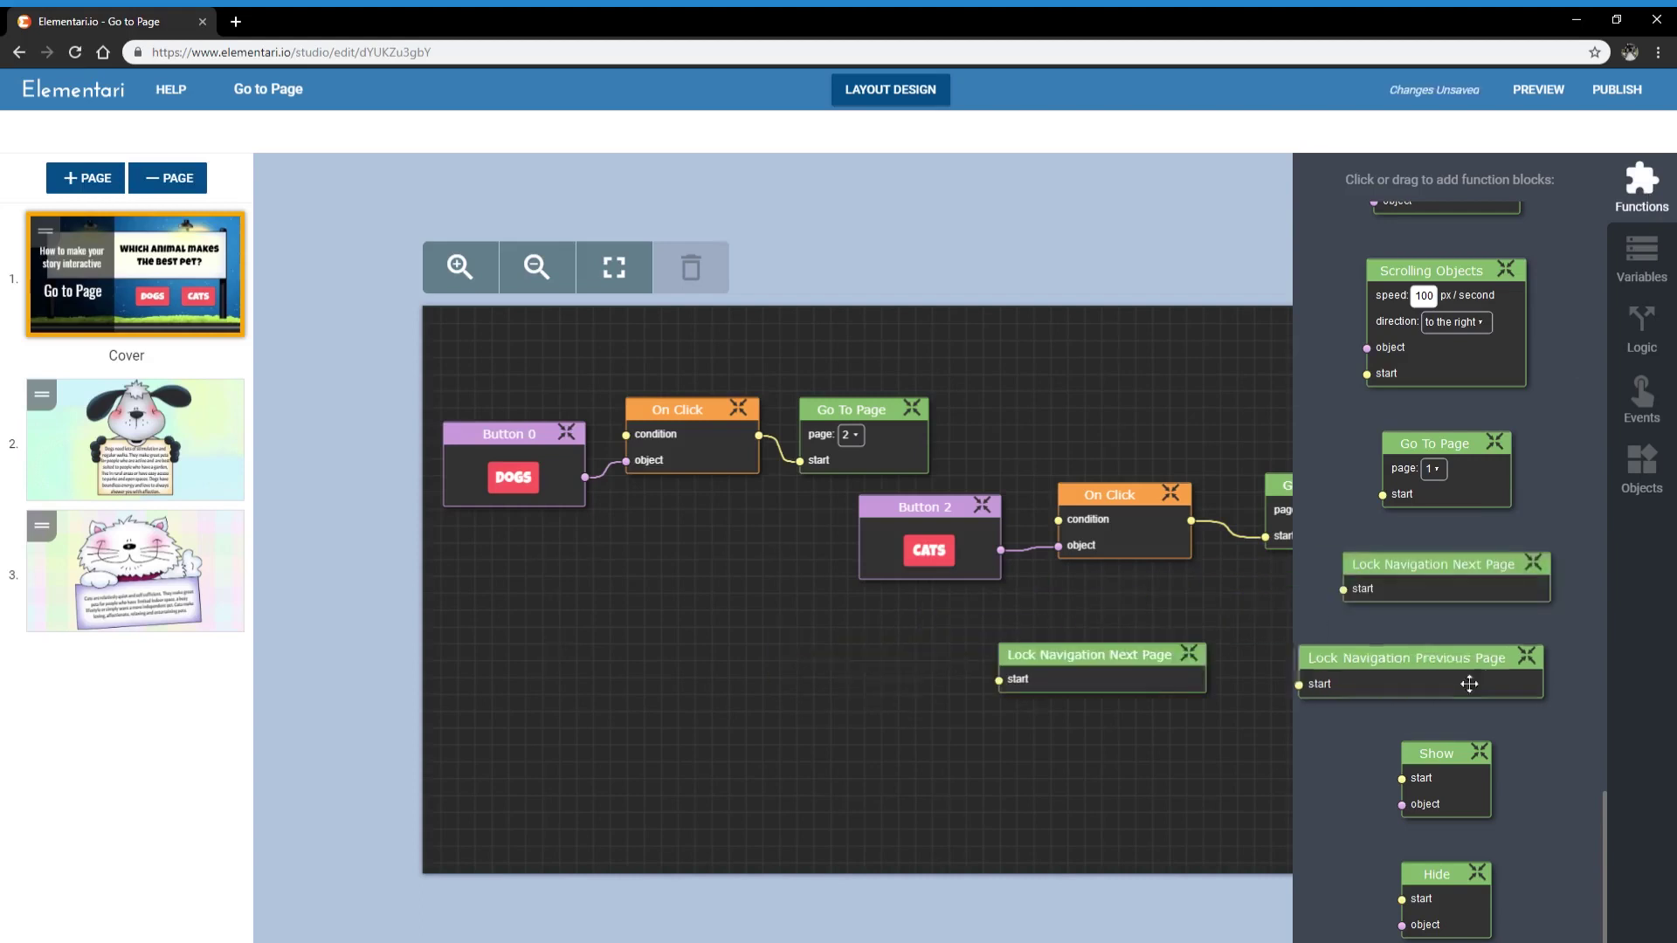
{"action": "left_click_drag", "start_coordinate": [1441, 659], "coordinate": [1182, 796]}
{"action": "left_click_drag", "start_coordinate": [1158, 686], "coordinate": [954, 704]}
{"action": "left_click_drag", "start_coordinate": [1130, 801], "coordinate": [839, 792]}
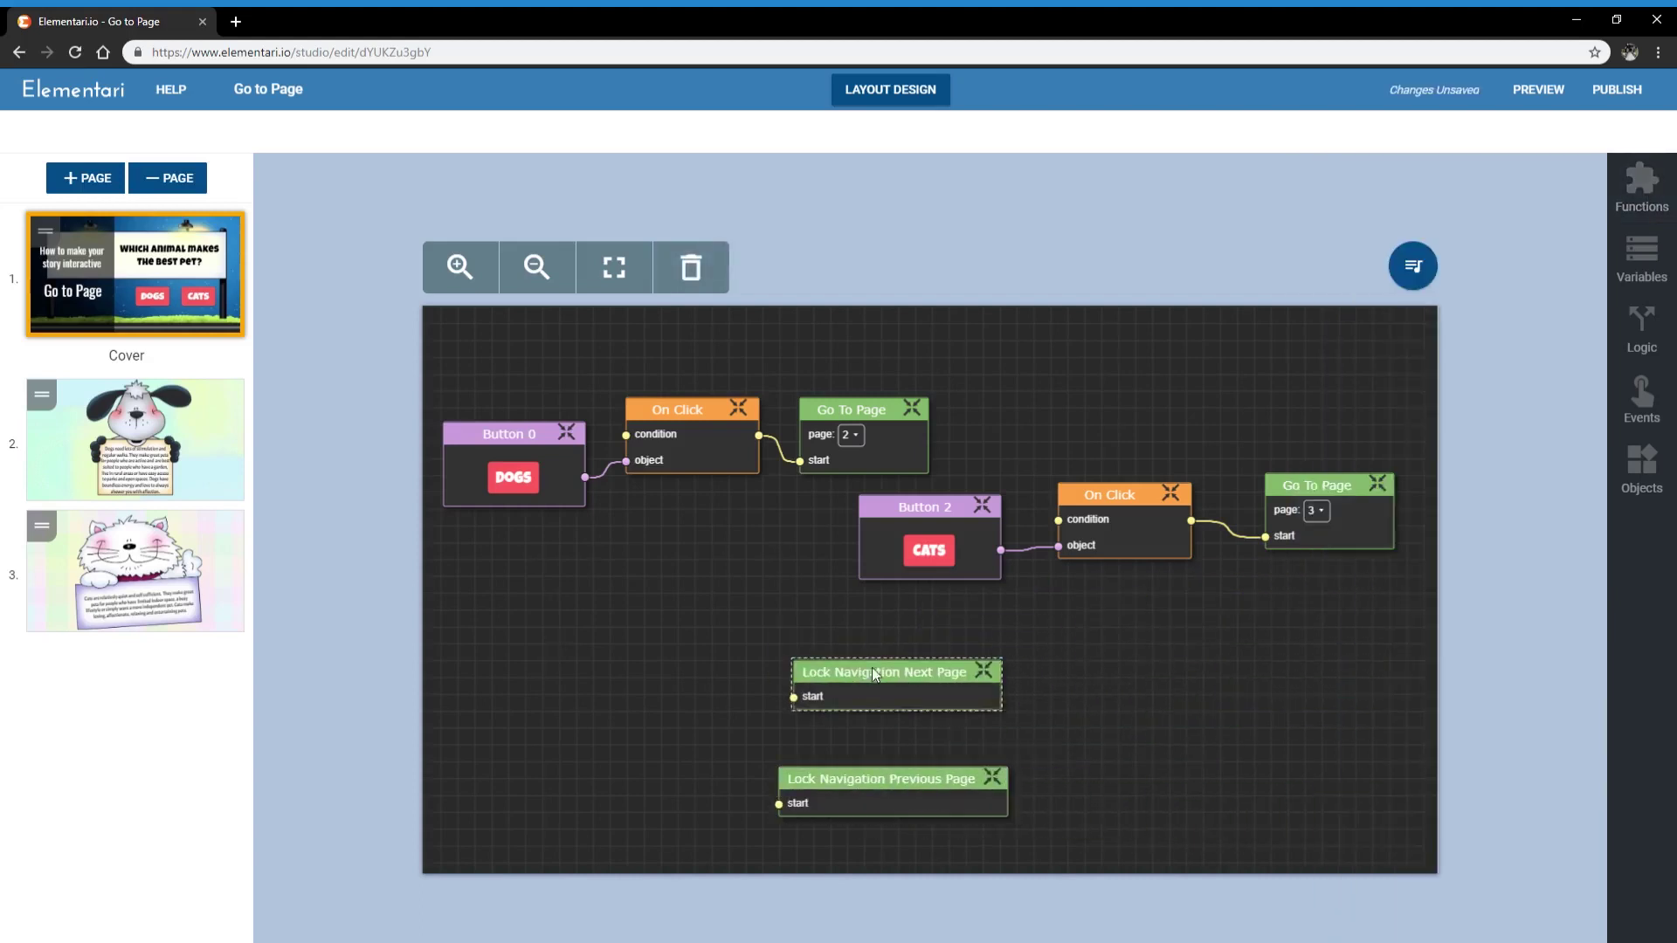
{"action": "left_click_drag", "start_coordinate": [871, 667], "coordinate": [861, 688]}
Add an On Page Start block and wire it to both Lock Navigation blocks
{"action": "left_click", "coordinate": [1657, 467]}
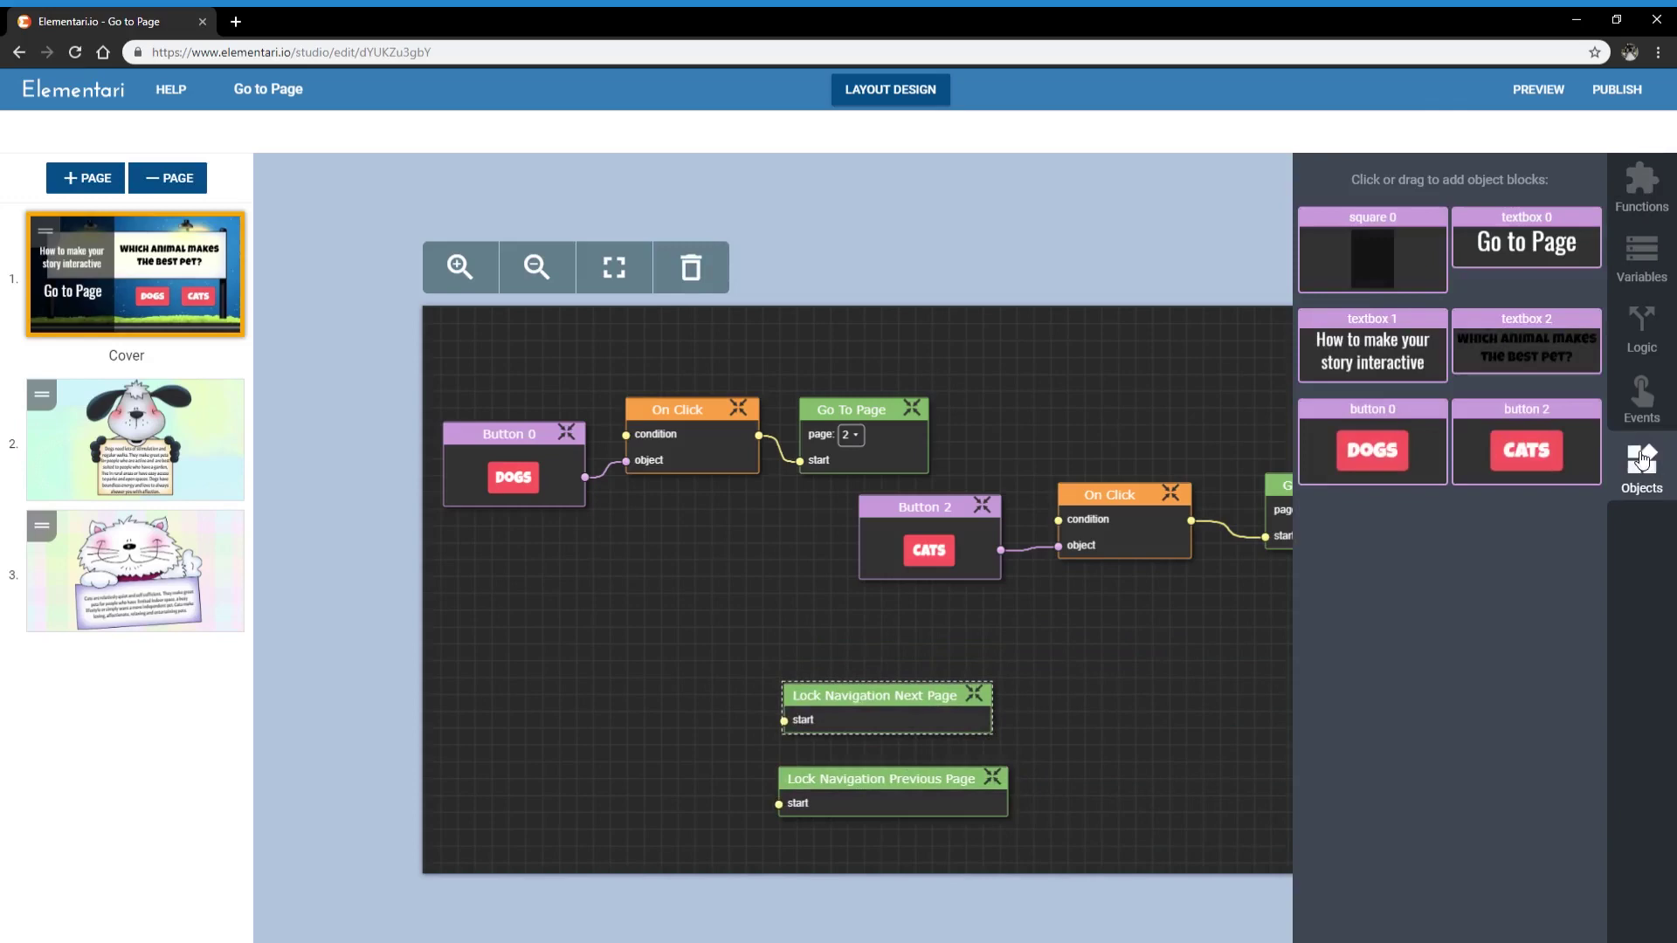
{"action": "left_click", "coordinate": [1639, 391]}
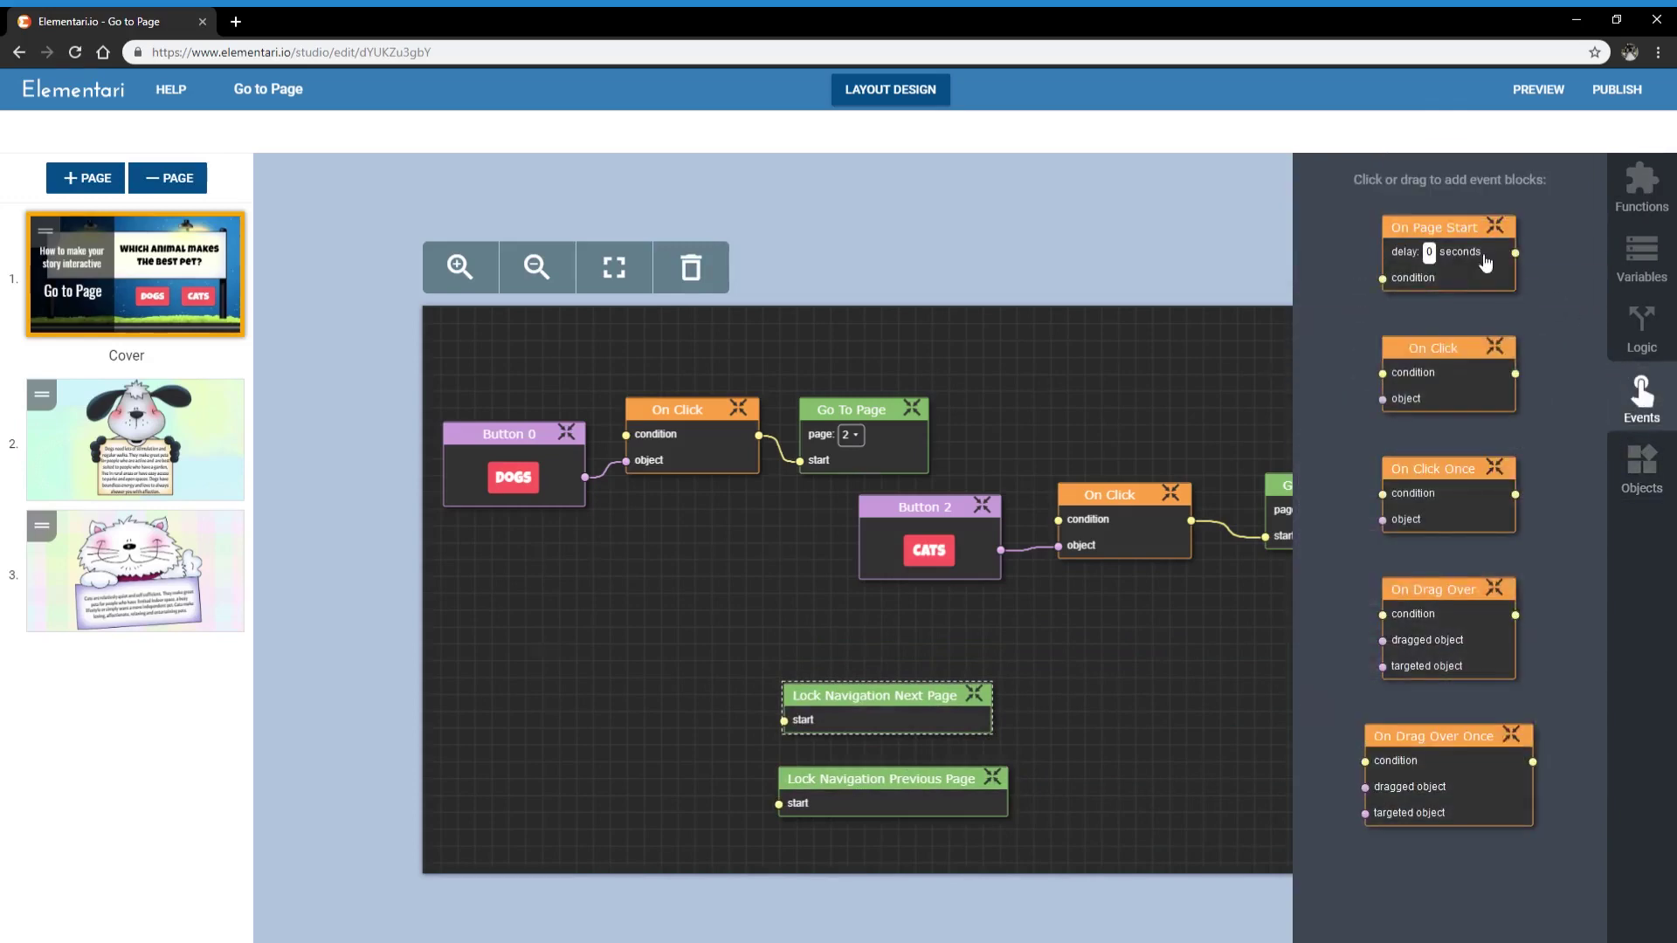
{"action": "left_click_drag", "start_coordinate": [1485, 262], "coordinate": [608, 670]}
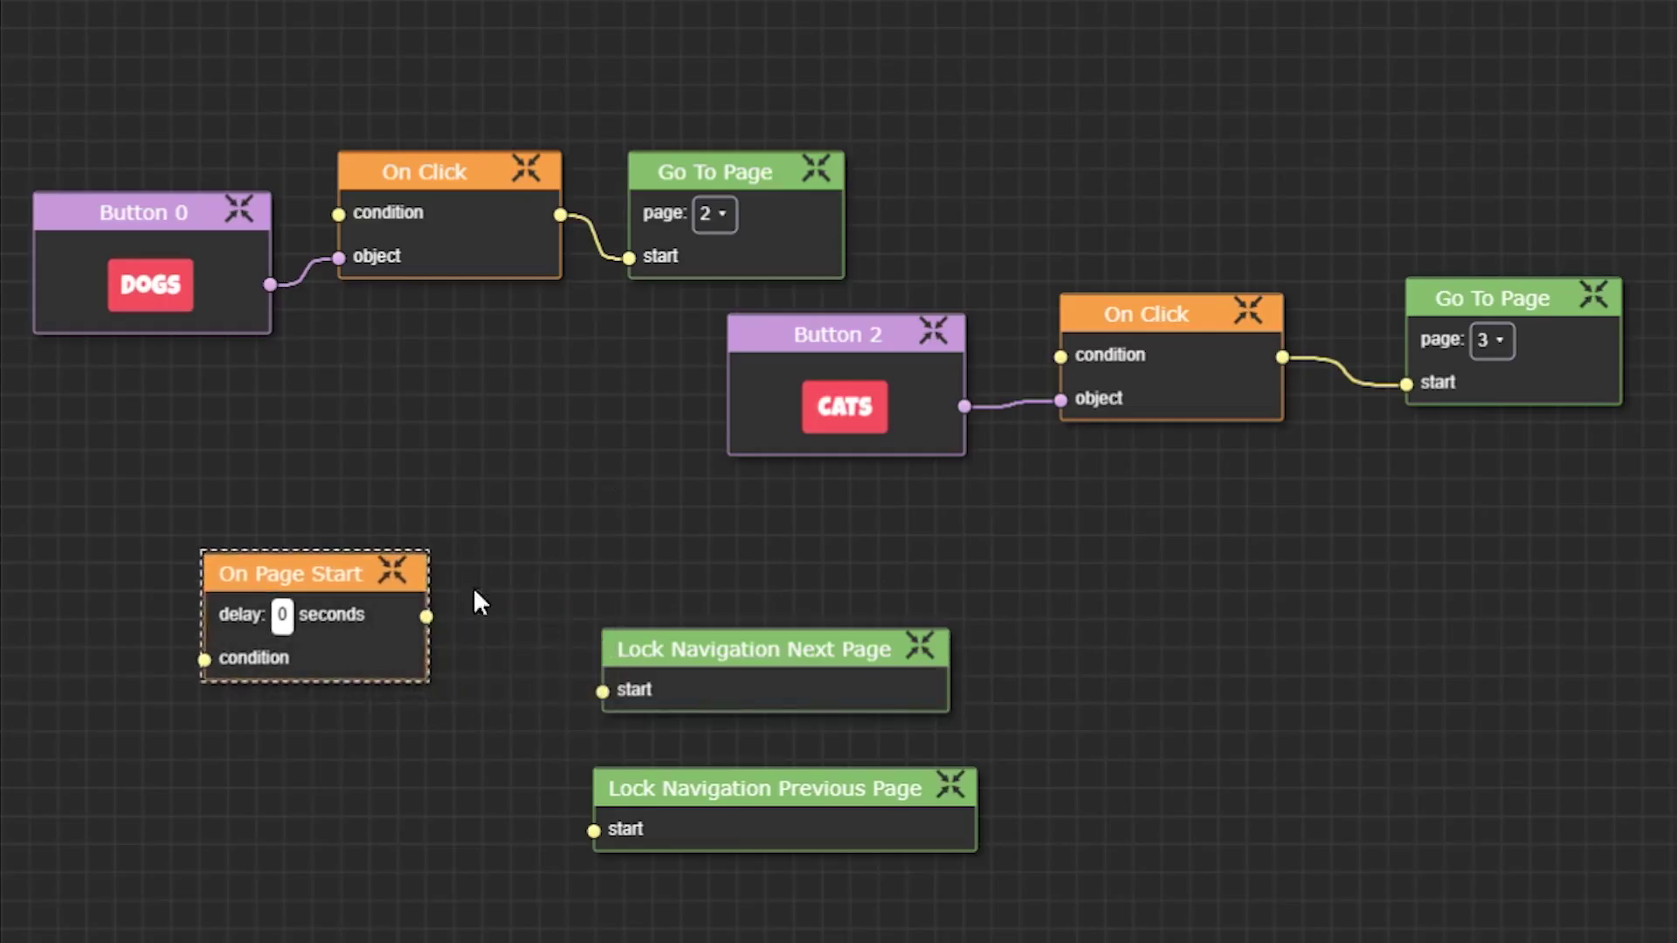
{"action": "left_click", "coordinate": [474, 592]}
{"action": "left_click_drag", "start_coordinate": [426, 616], "coordinate": [602, 691]}
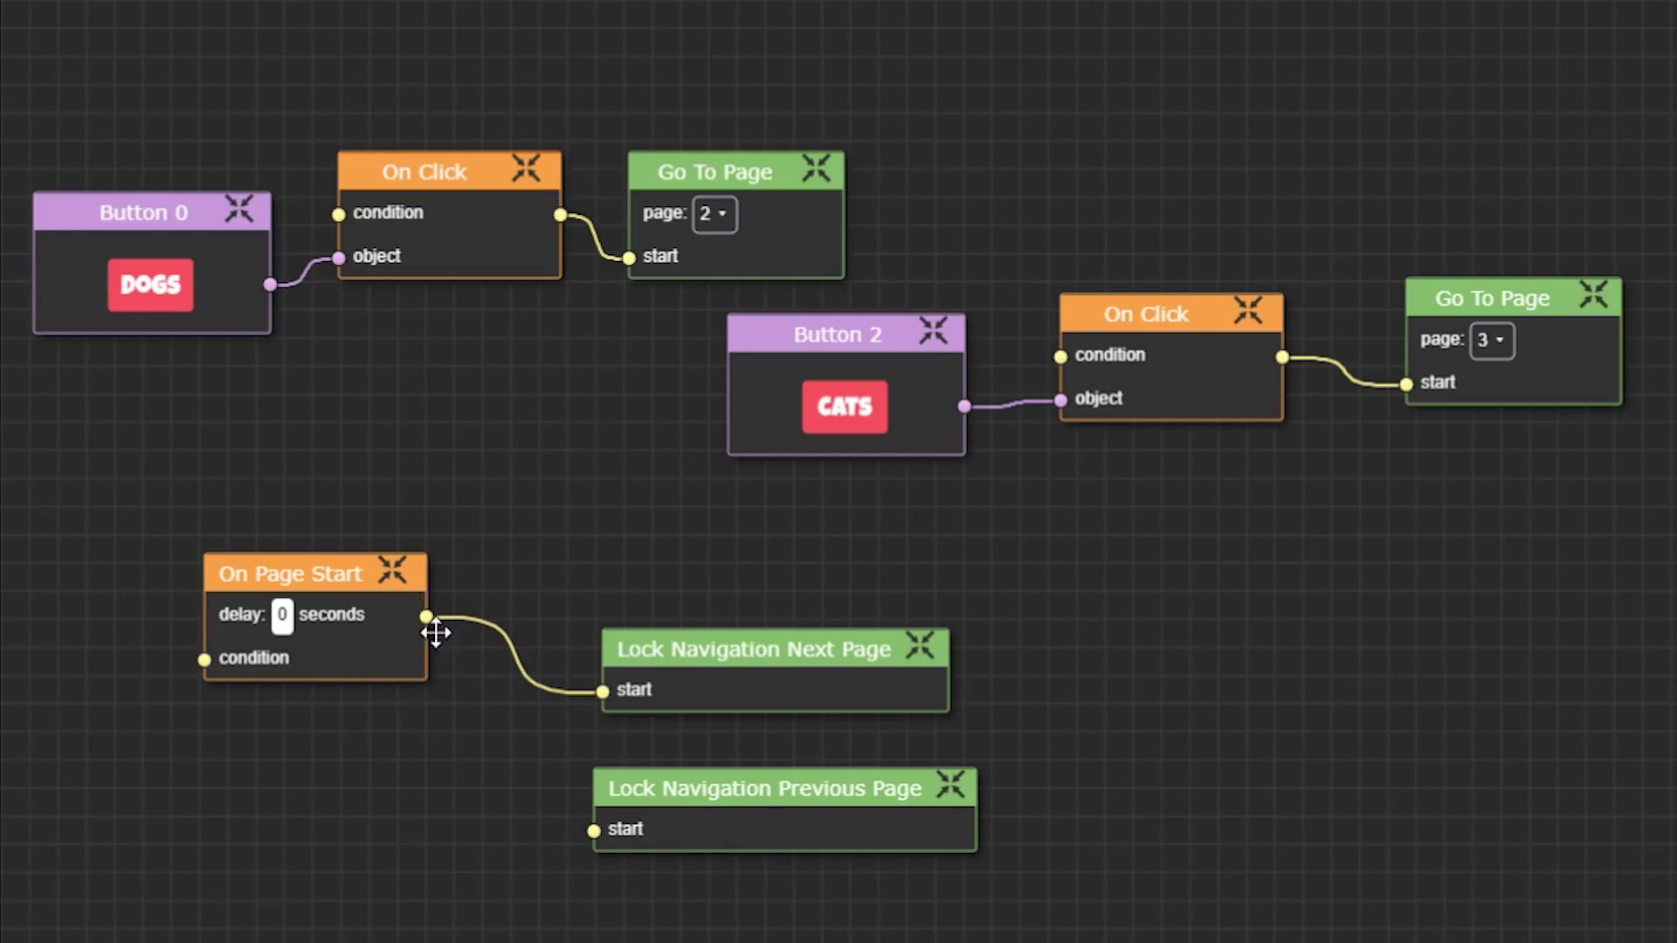
{"action": "left_click_drag", "start_coordinate": [426, 617], "coordinate": [588, 830]}
{"action": "left_click_drag", "start_coordinate": [757, 840], "coordinate": [751, 827]}
{"action": "left_click", "coordinate": [1060, 789]}
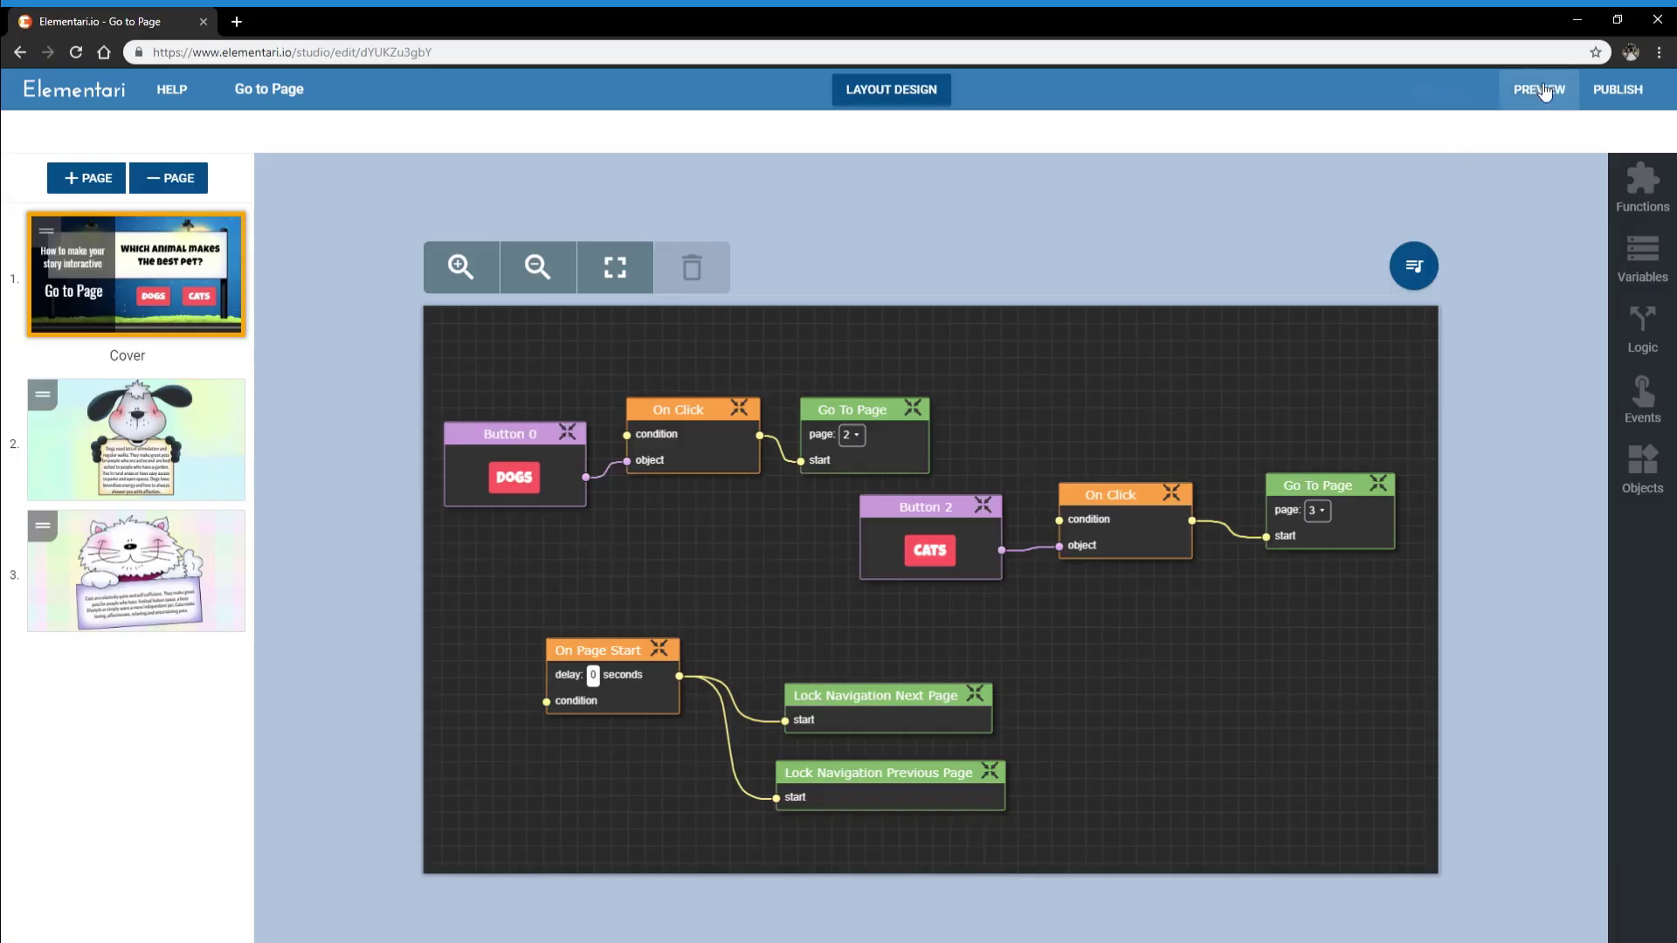
Preview the story again and check that CATS on the cover opens page 3
{"action": "left_click", "coordinate": [1544, 92]}
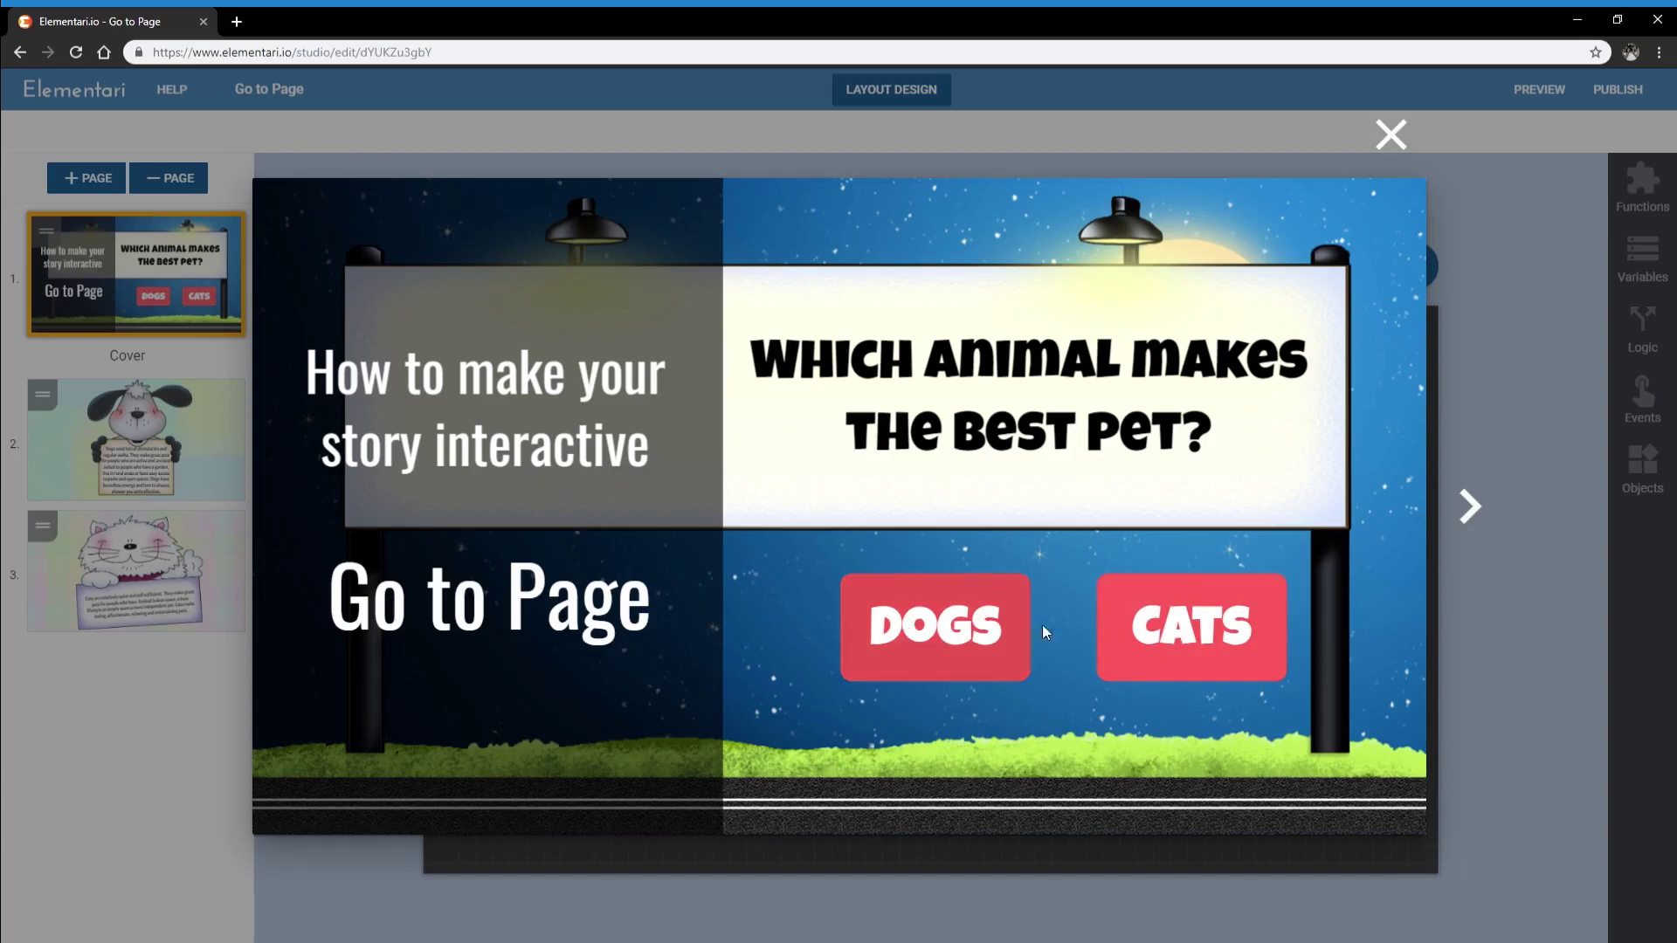
{"action": "left_click", "coordinate": [1194, 641]}
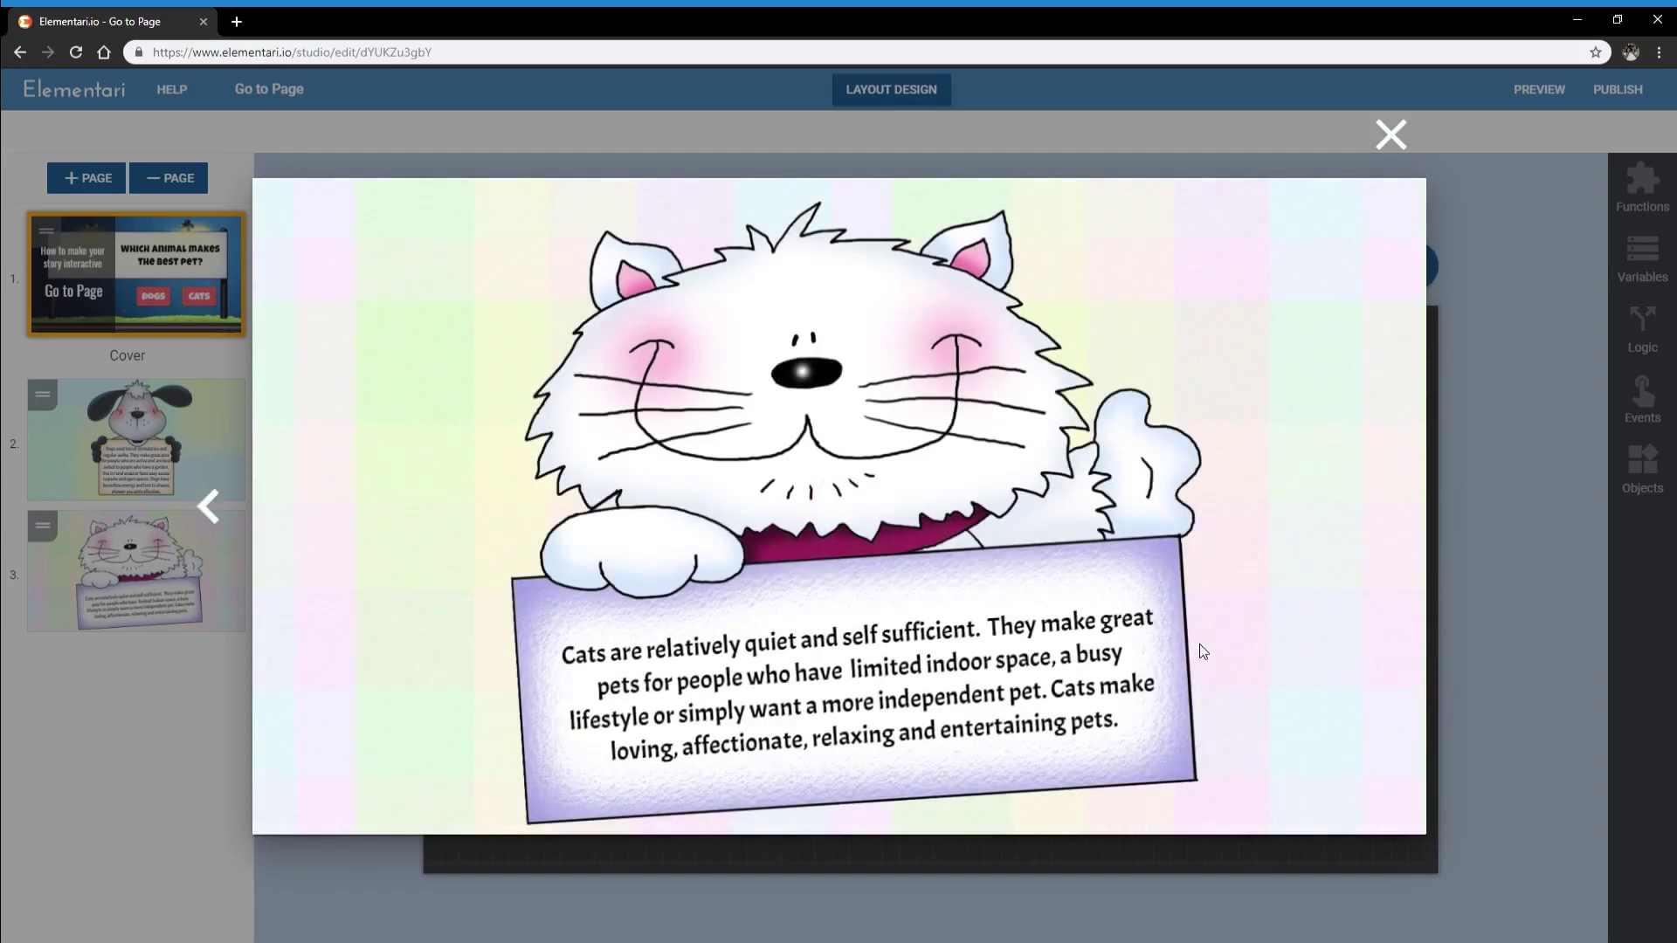